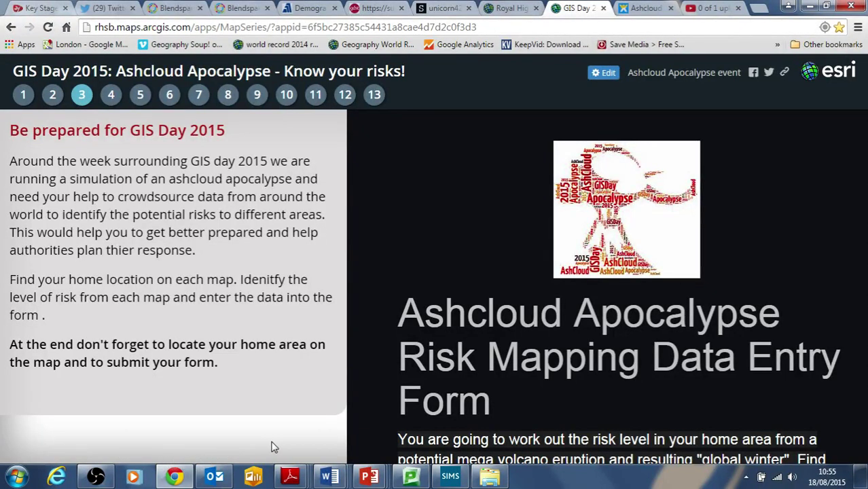
Step: Scroll to the '1. Enter Information' form, read the score hint, and focus the Distance from mega volcano field
middle_click(550, 364)
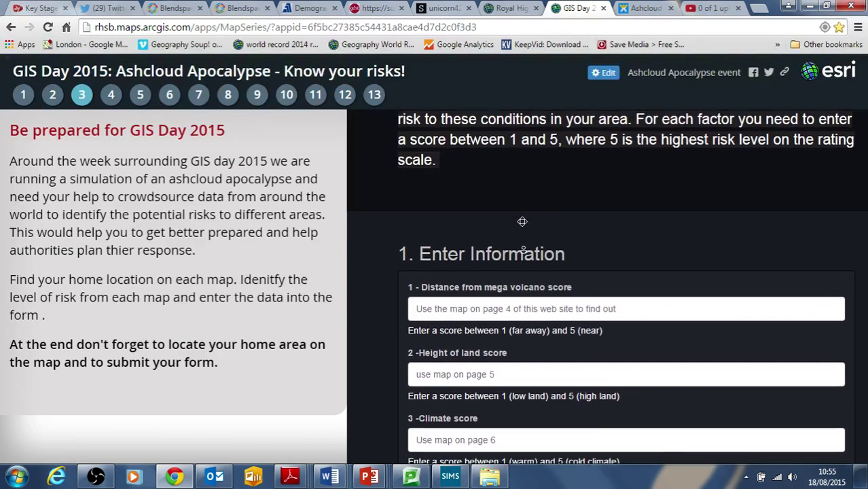
left_click(436, 216)
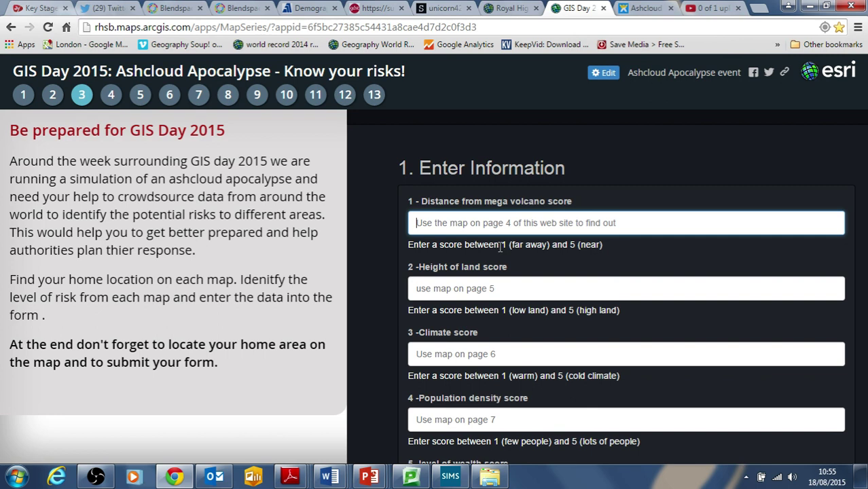
left_click_drag(500, 247, 609, 246)
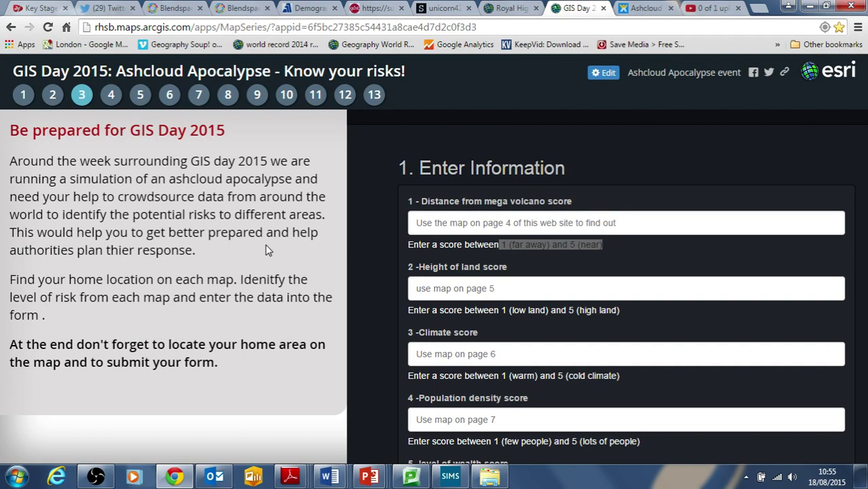
left_click(494, 245)
left_click_drag(497, 244, 609, 245)
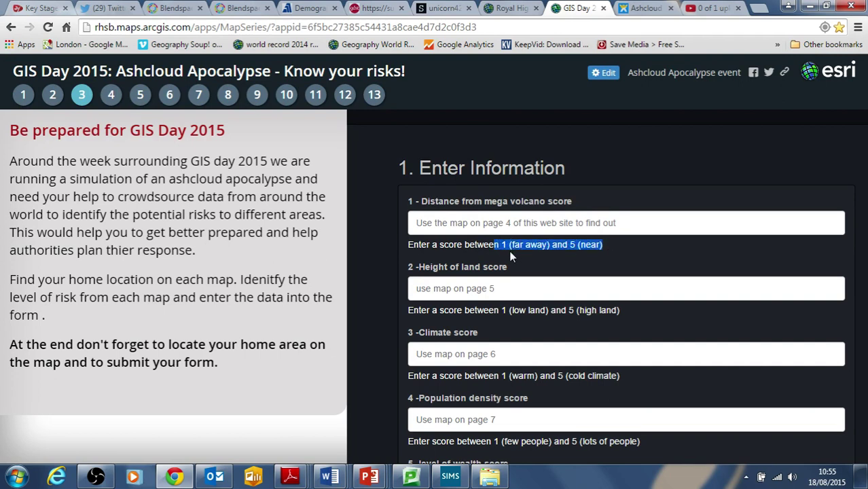
left_click(481, 248)
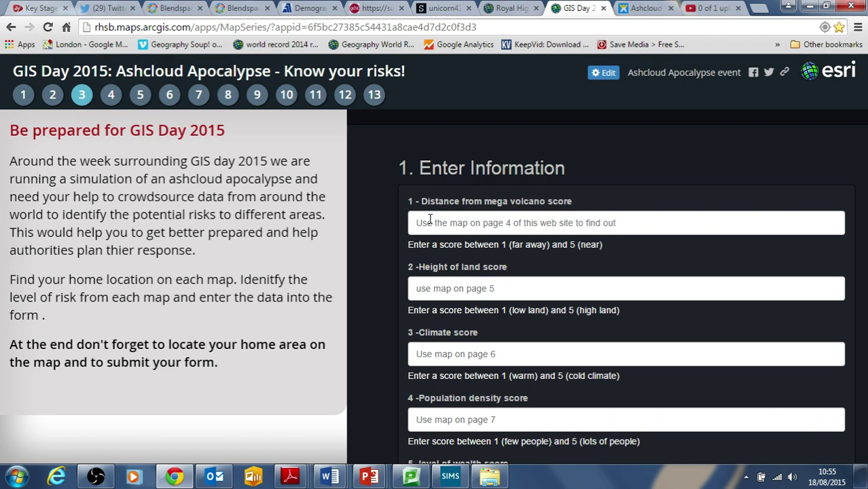
left_click(480, 223)
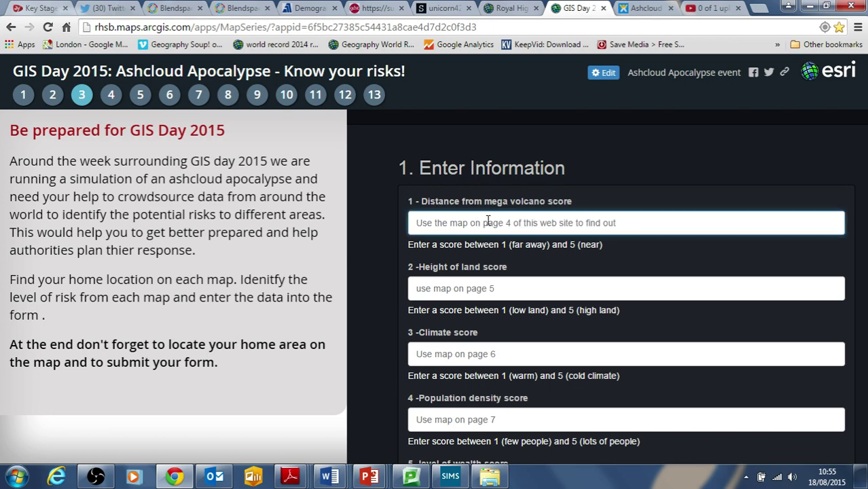
left_click(112, 96)
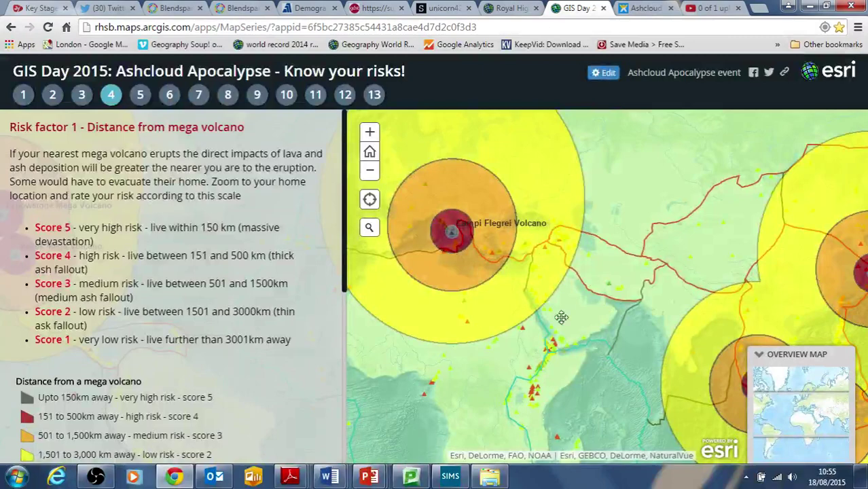
left_click_drag(561, 317, 629, 320)
left_click_drag(469, 326, 586, 329)
left_click_drag(510, 331, 642, 330)
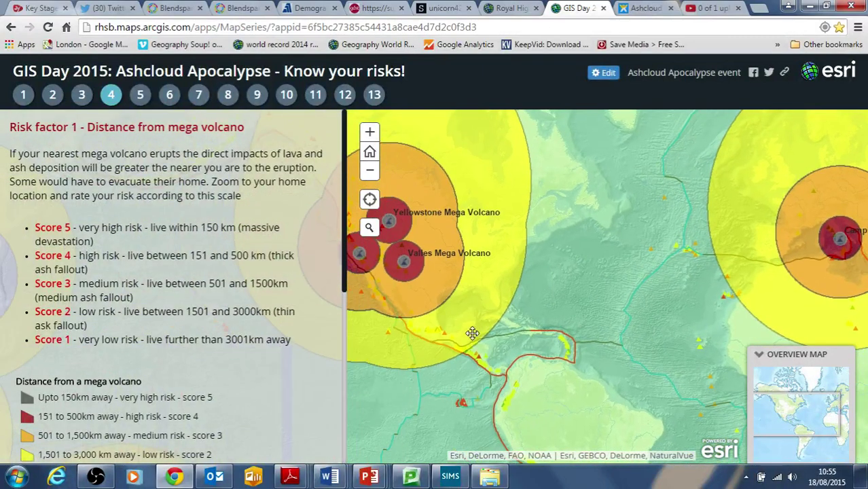
left_click_drag(851, 303, 629, 298)
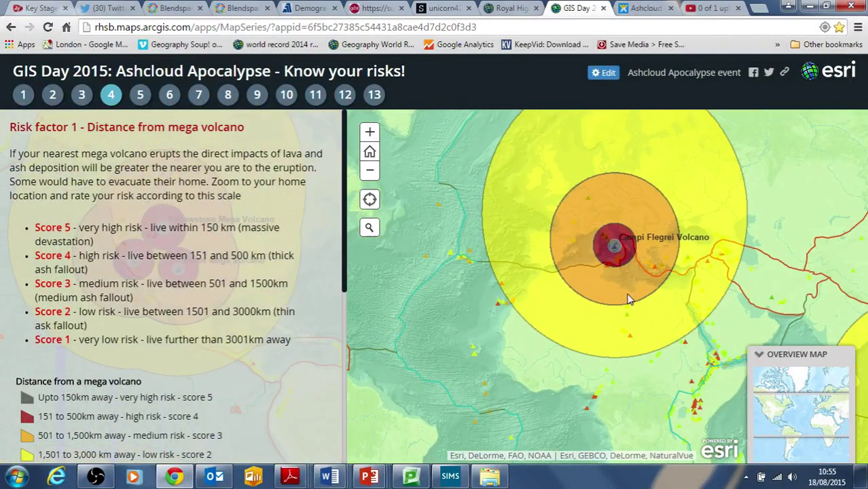
left_click(615, 250)
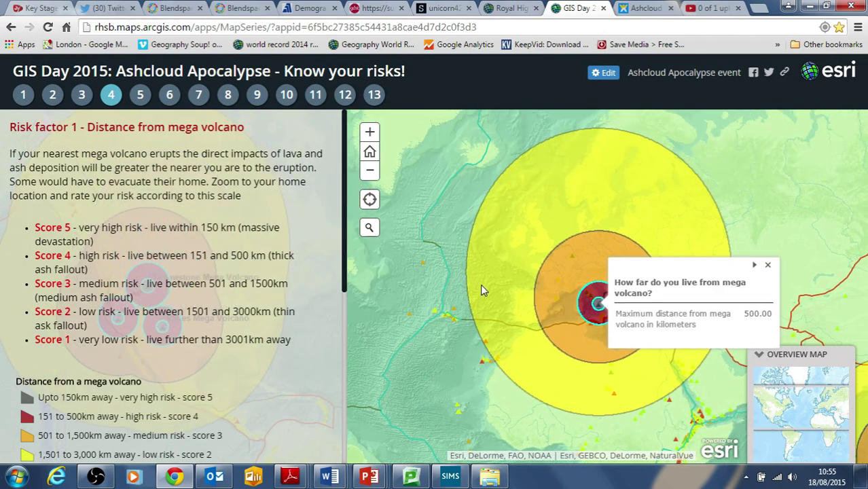
left_click(529, 238)
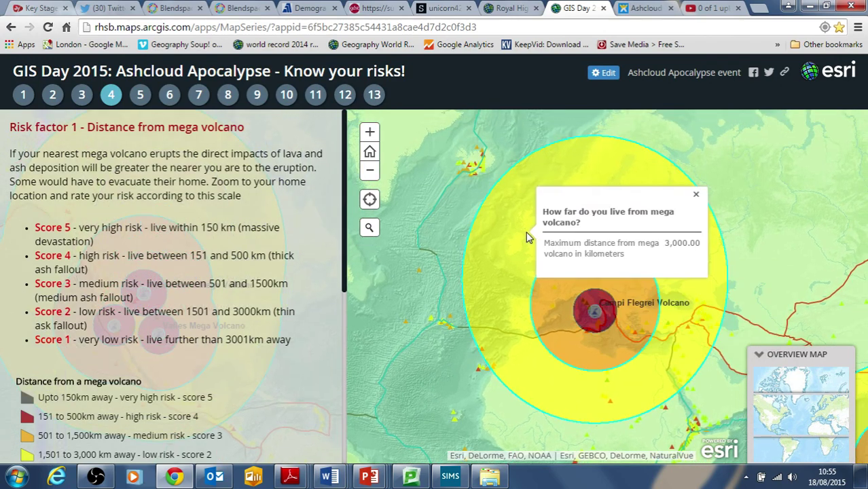
left_click(460, 216)
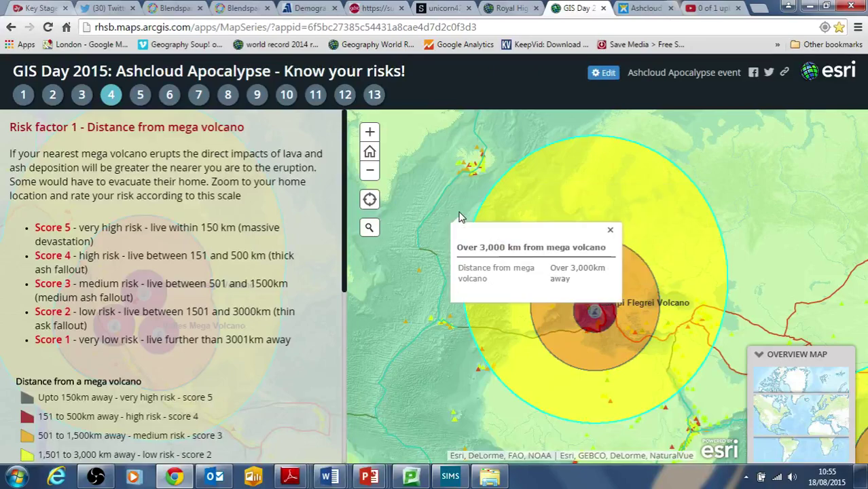
left_click(611, 233)
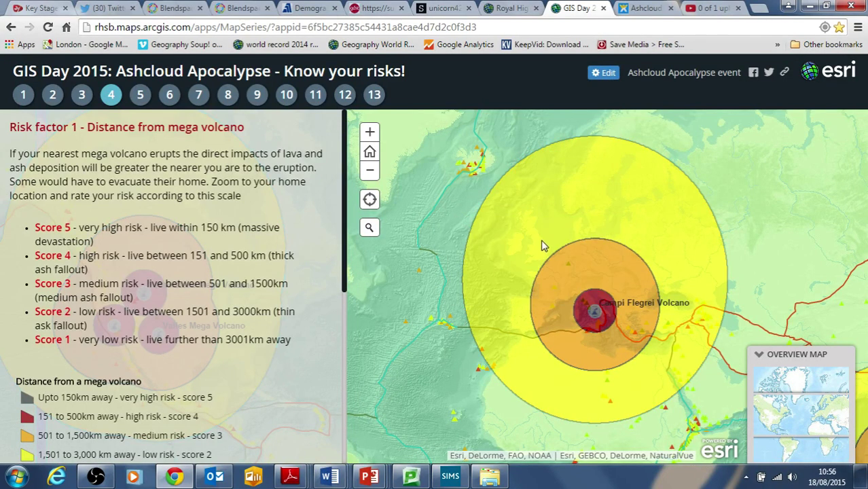
left_click(542, 246)
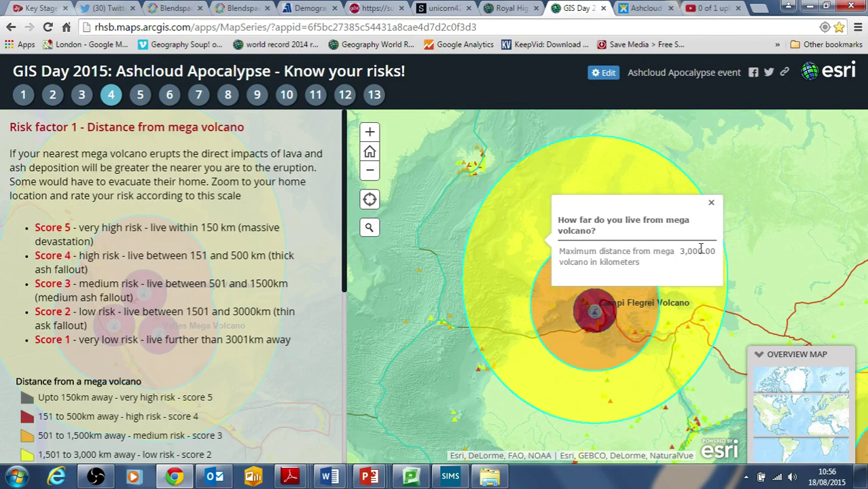
left_click(710, 206)
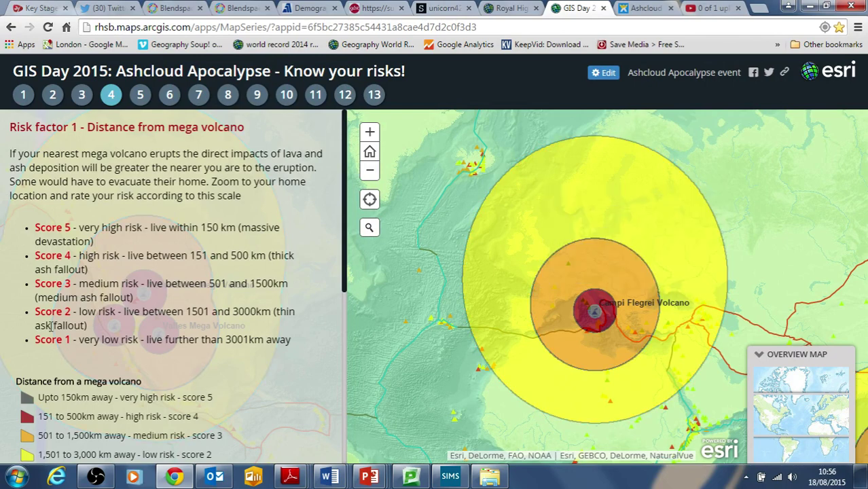
left_click_drag(76, 313, 186, 312)
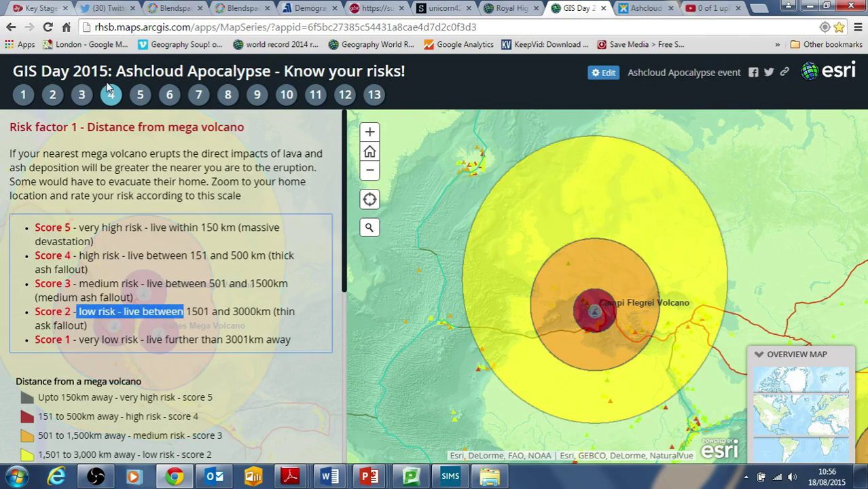
left_click(81, 94)
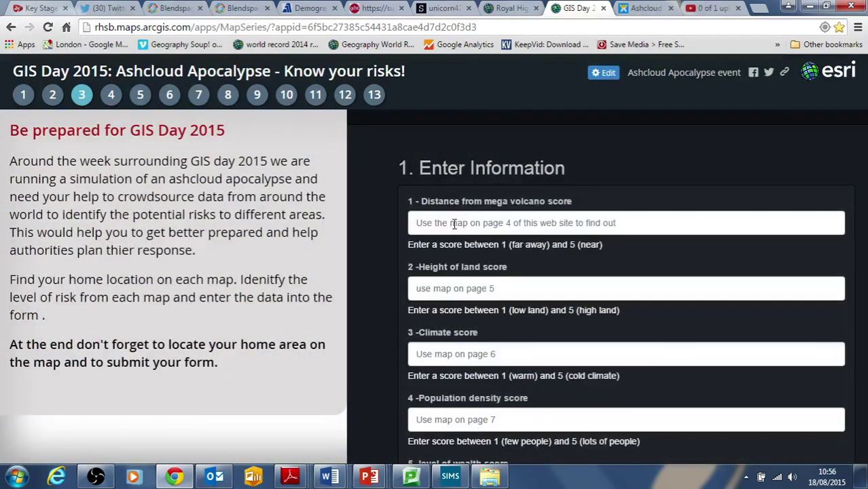
Step: Confirm Score 2 on the volcano distance map and enter 2 as the Distance from mega volcano score
left_click(111, 94)
left_click_drag(71, 312, 49, 313)
left_click(82, 94)
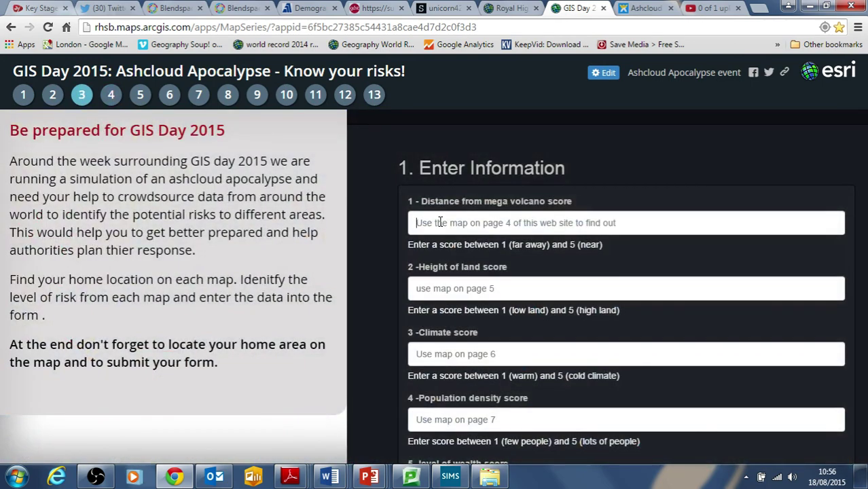
left_click(439, 222)
type("2")
left_click(428, 288)
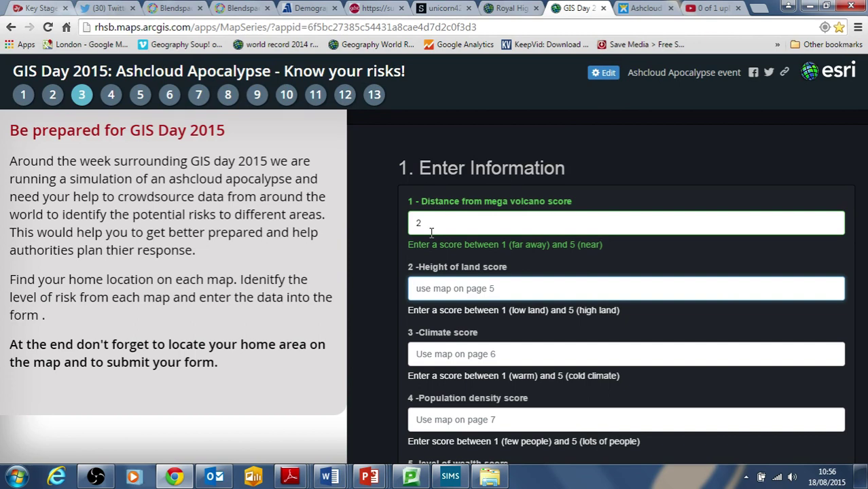
Step: Recheck the volcano map, focus the Height of land score field, and view its map page
left_click(114, 97)
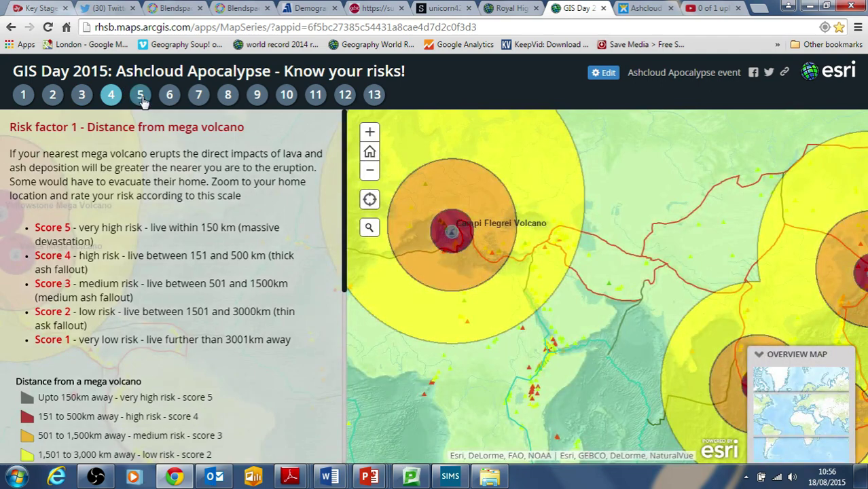
left_click(81, 95)
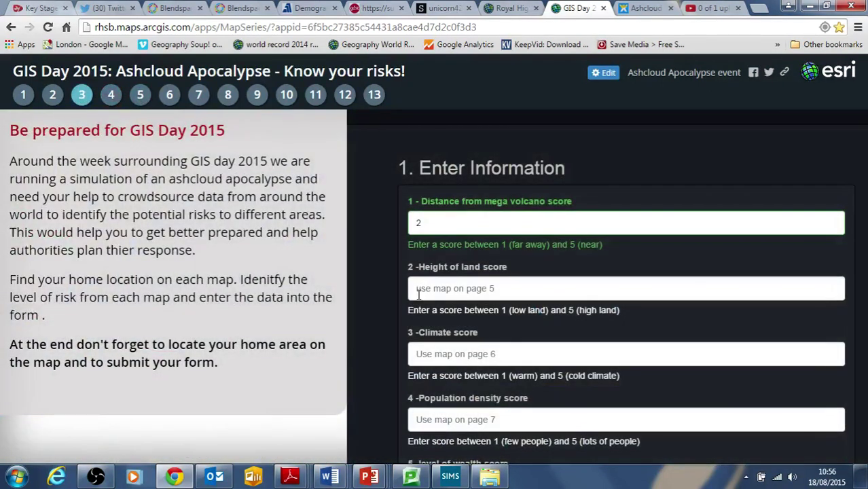
left_click(419, 289)
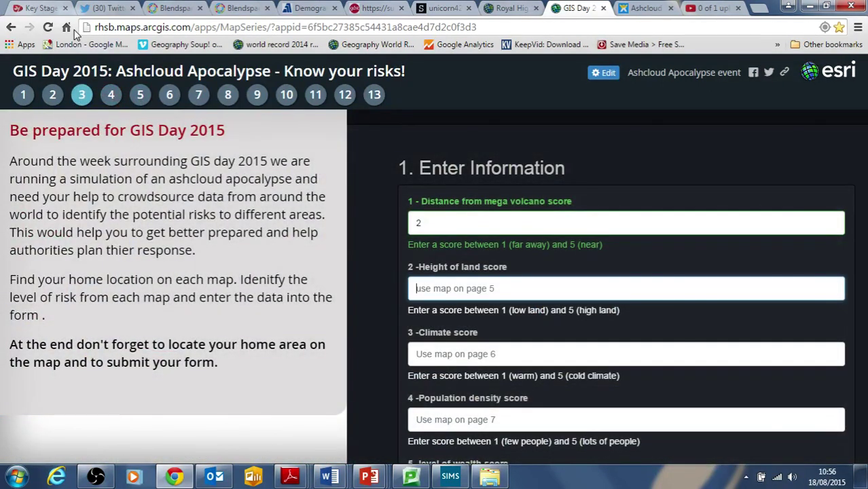
left_click(140, 95)
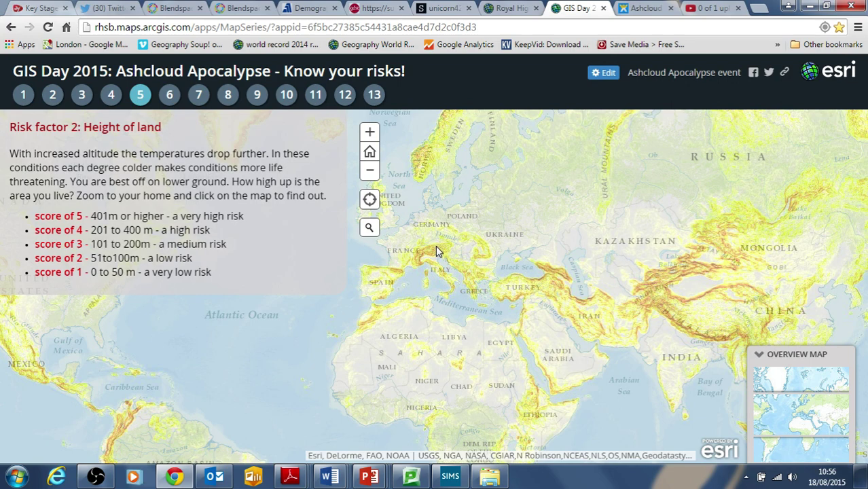
Step: Check elevations at several Height of land map locations, including 2097 m and near Germany
left_click(437, 251)
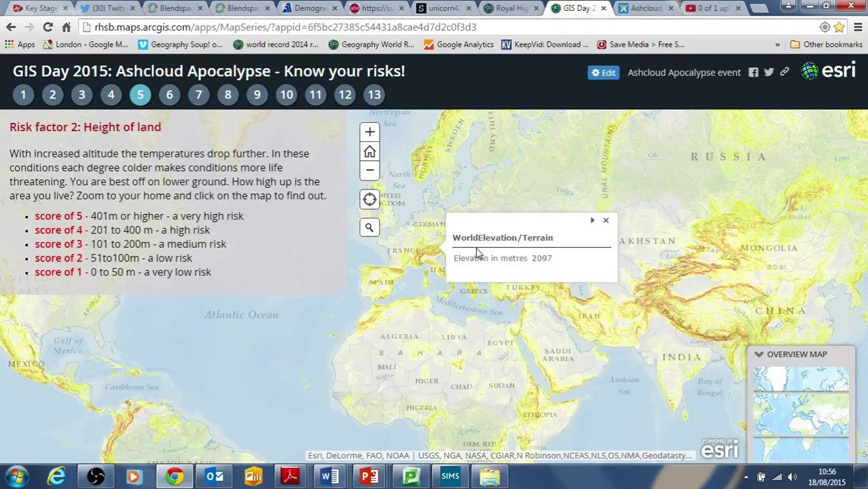
left_click_drag(534, 259, 568, 258)
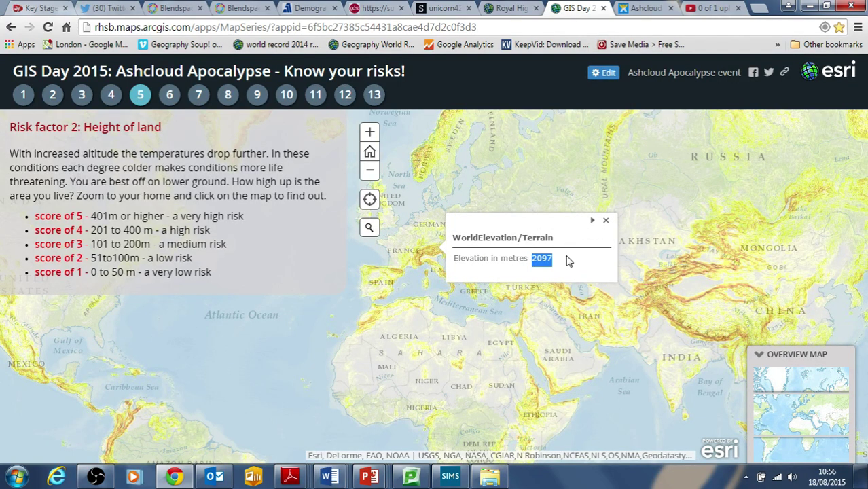
left_click(646, 224)
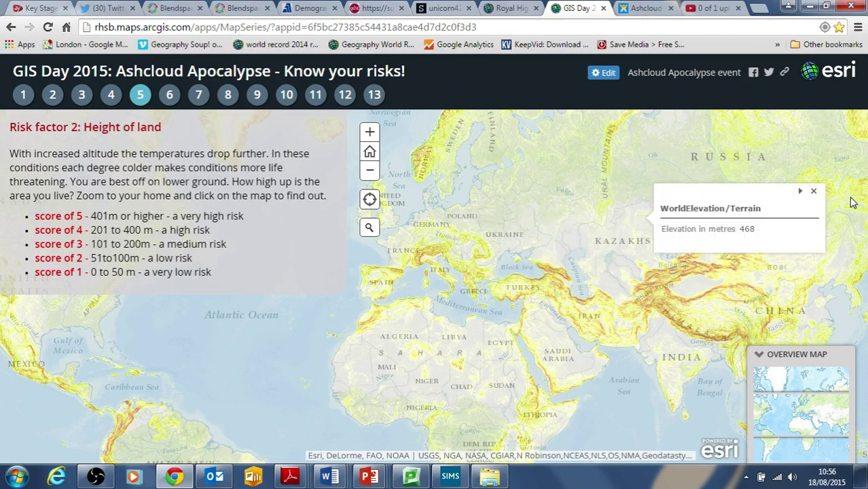
left_click(411, 230)
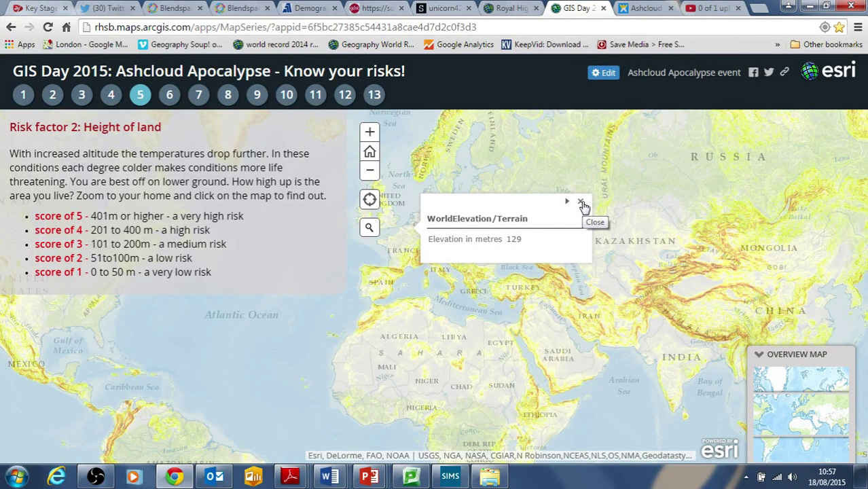
left_click(582, 204)
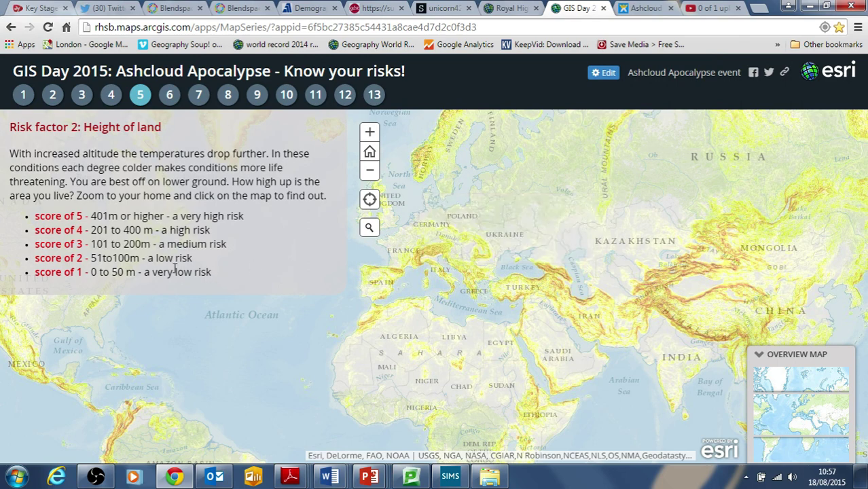
Step: Review the height score list and settle on score 3 for the 101 to 200m band
left_click_drag(39, 219, 139, 272)
left_click(107, 267)
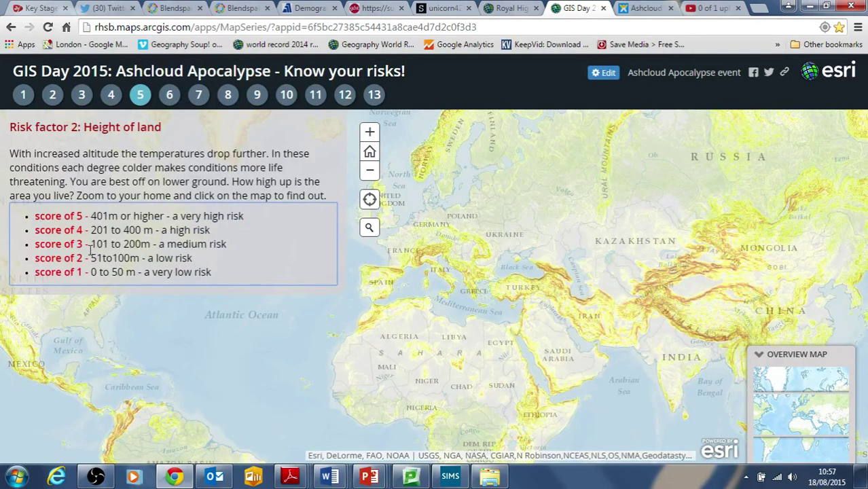
left_click_drag(91, 244, 168, 249)
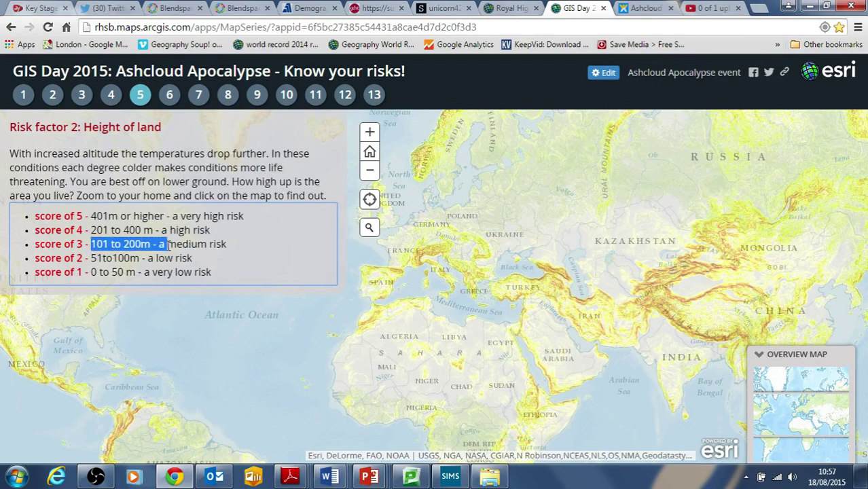
left_click_drag(39, 245, 144, 248)
left_click(146, 247)
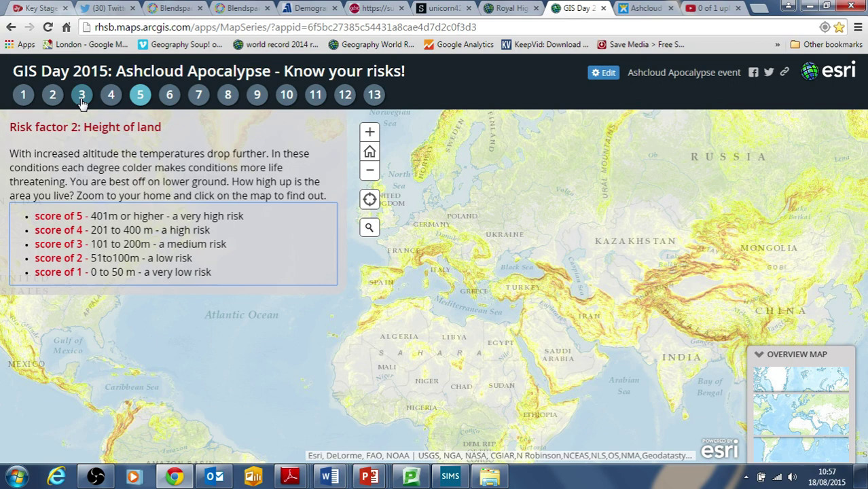
left_click(82, 98)
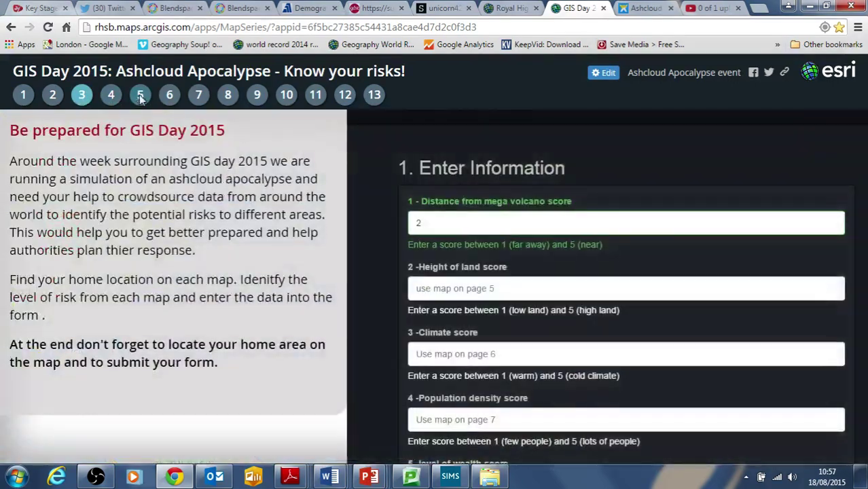
left_click(140, 97)
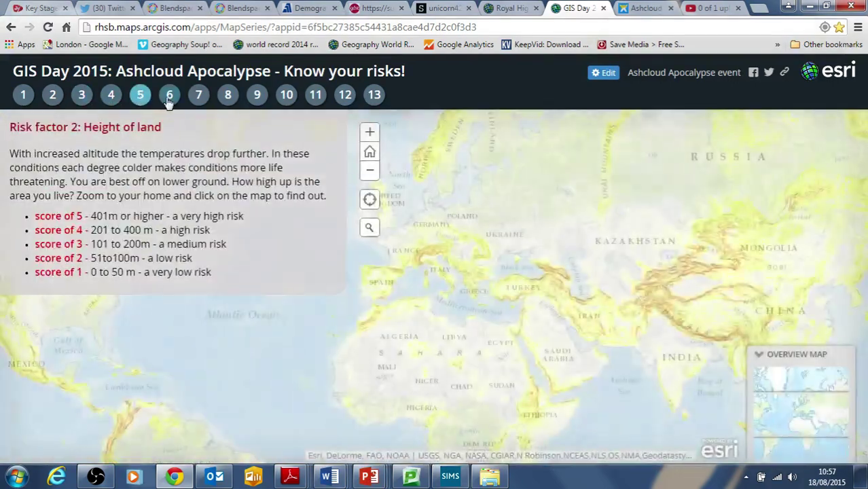
Step: On the Climate page, check one location's temperature, then search the map for 'bath'
left_click(169, 100)
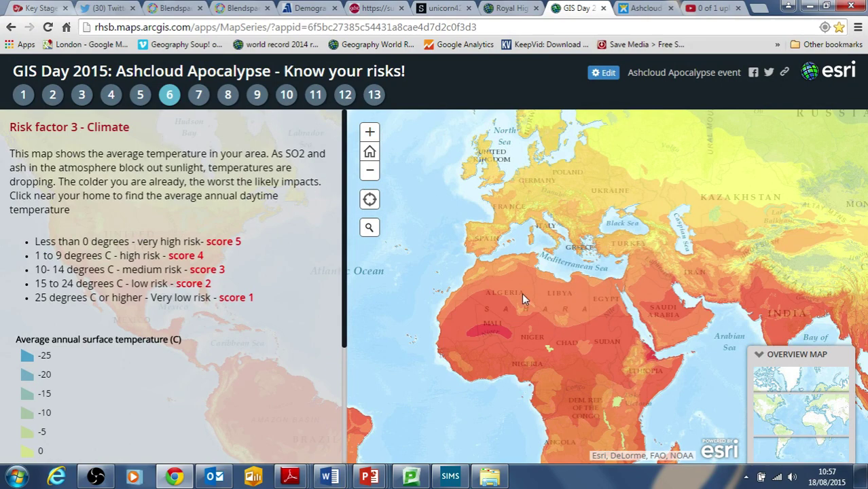
left_click(492, 178)
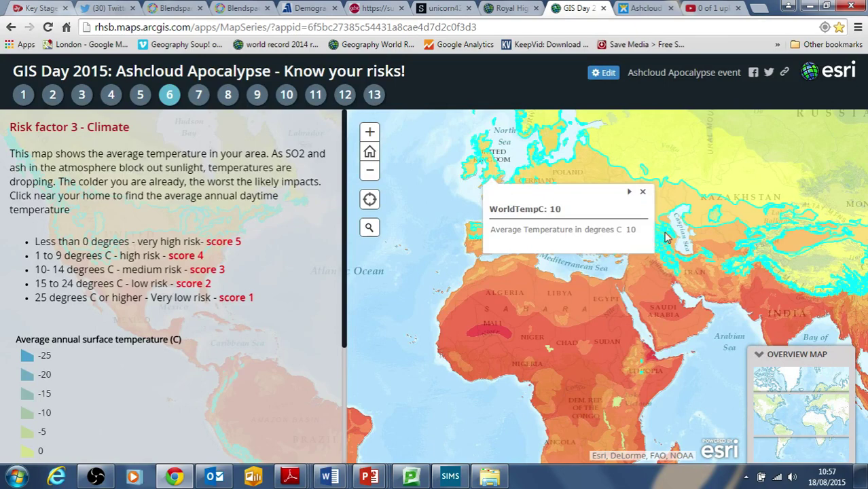
left_click(644, 194)
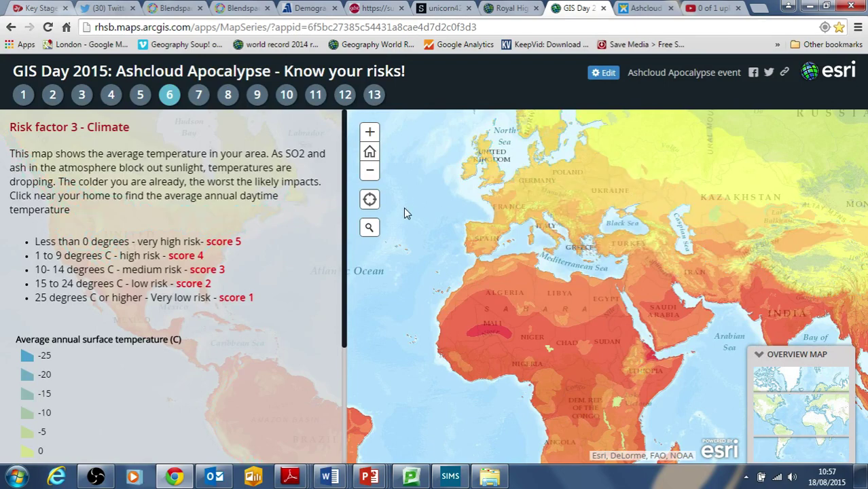
left_click(369, 227)
type("bath")
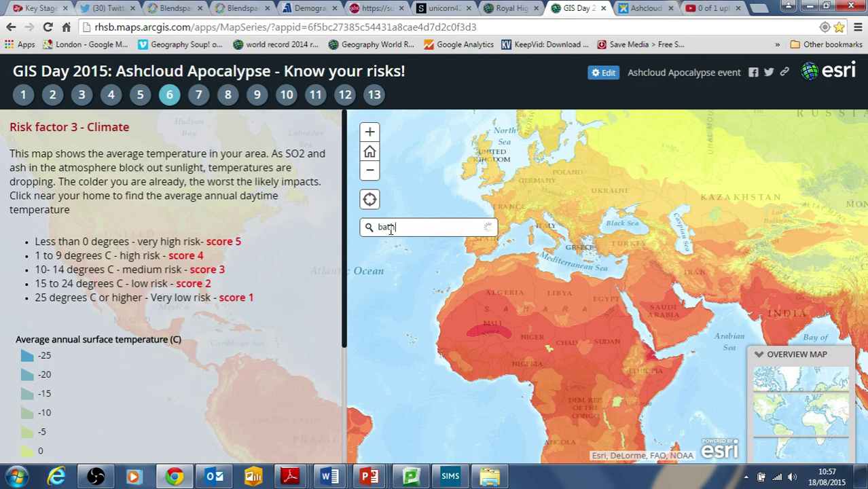
key("Return")
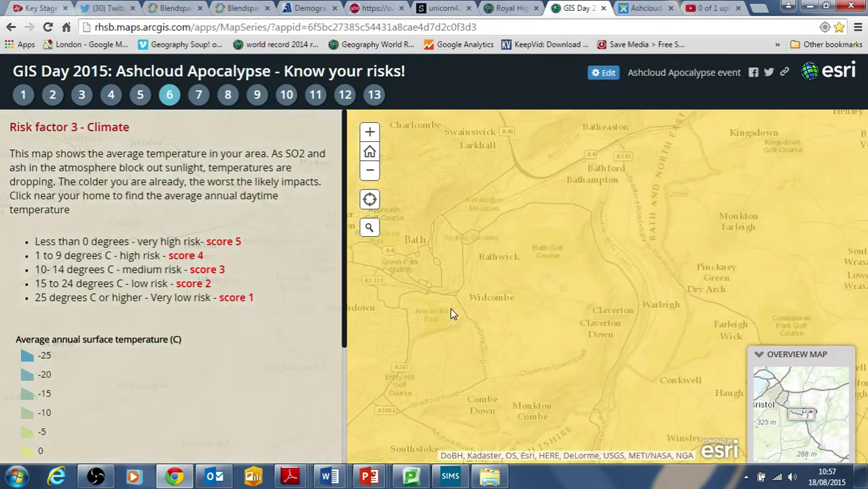
Step: Read Bath's 10°C average temperature, matching the 10-14°C medium risk band
left_click(453, 274)
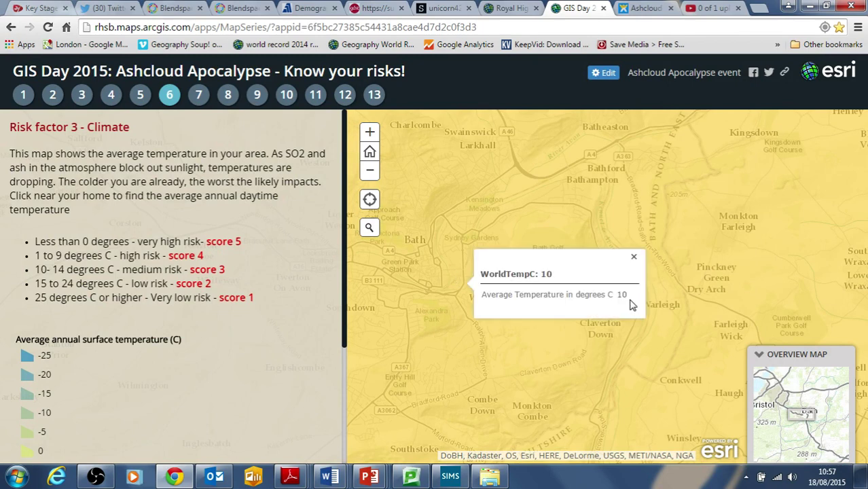
left_click_drag(39, 269, 187, 271)
left_click(217, 266)
left_click(369, 152)
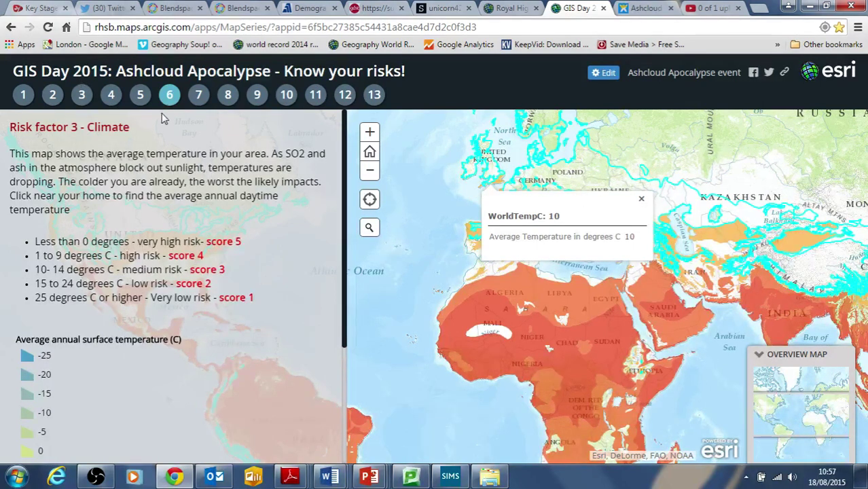
left_click(198, 102)
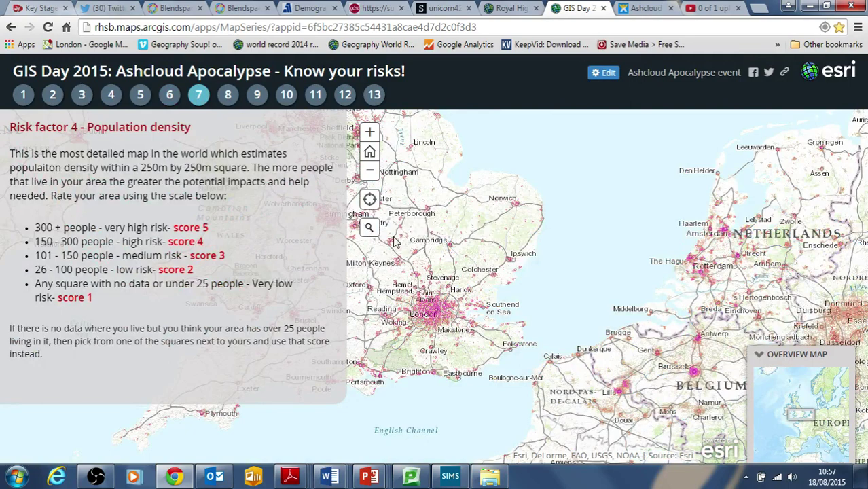
Step: Zoom onto Bath and read its square's population of 314 people per 250m square
mouse_move(363, 237)
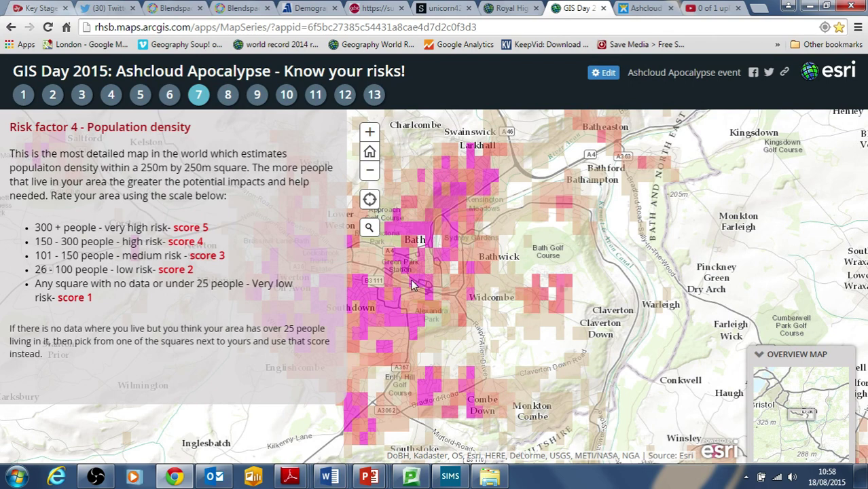
scroll(411, 279, "up", 1)
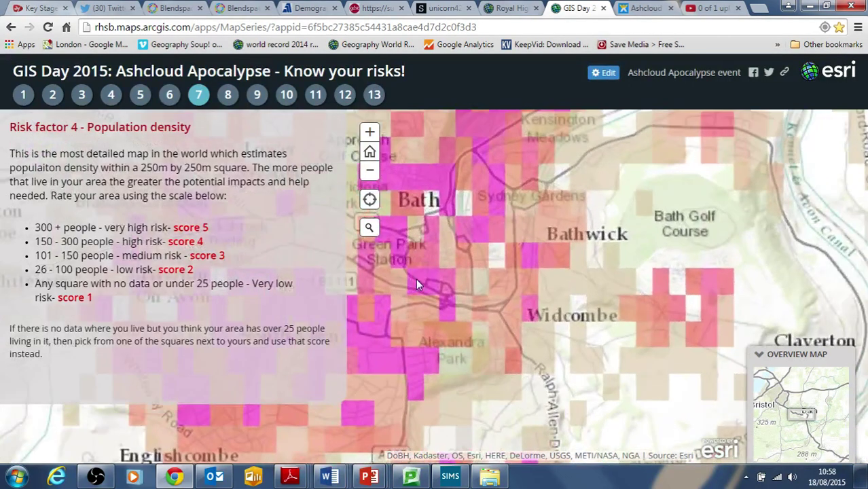
left_click(416, 278)
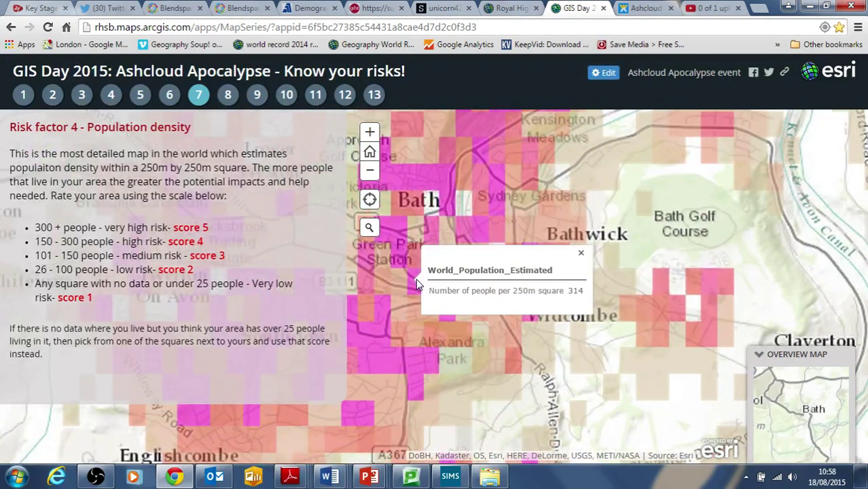
left_click_drag(571, 291, 585, 290)
triple_click(583, 290)
left_click(581, 290)
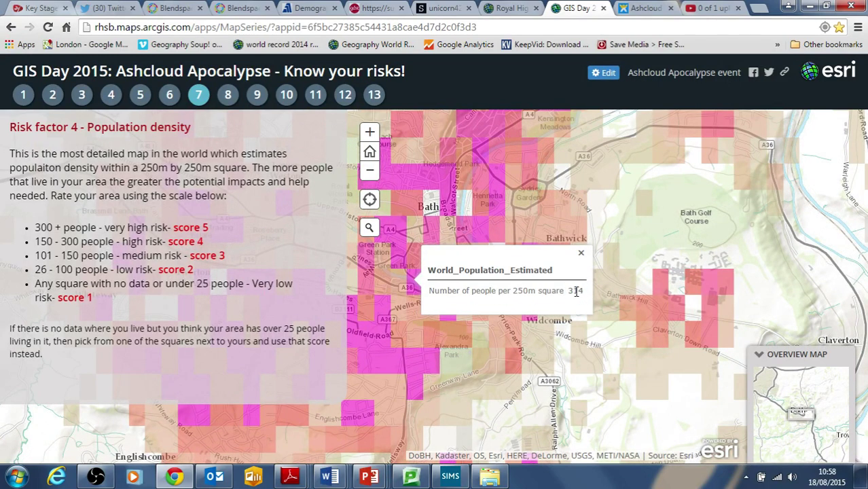
triple_click(572, 291)
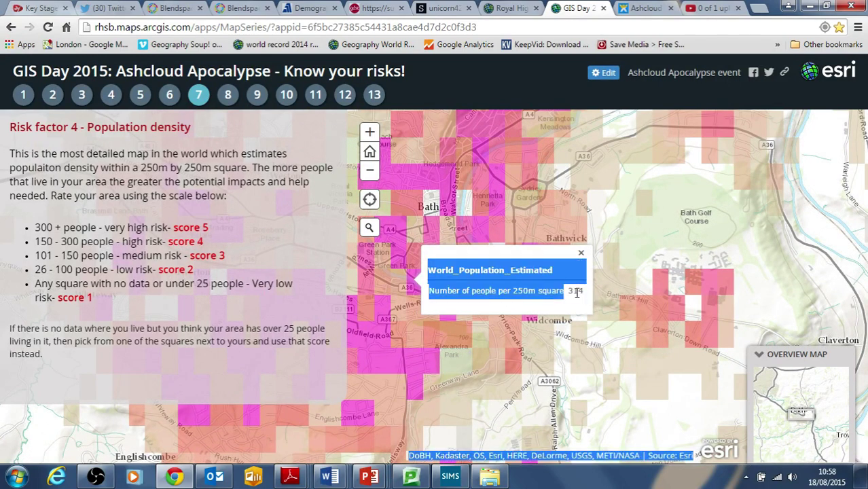
left_click(577, 292)
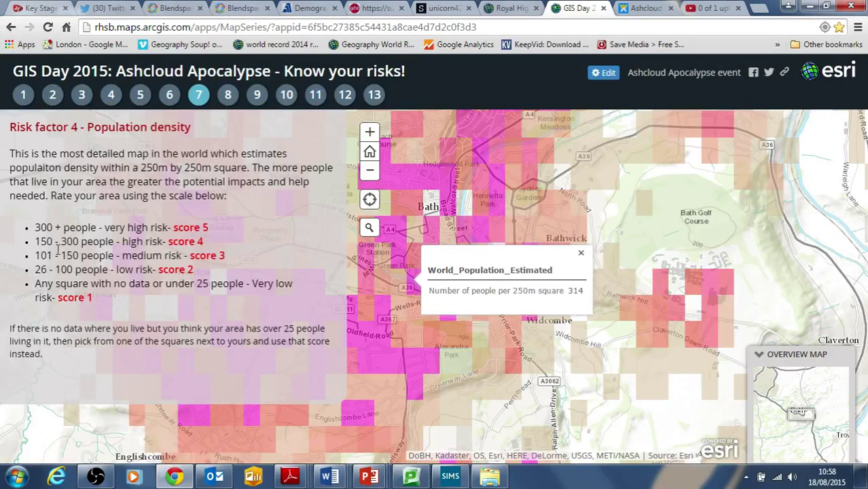
Step: Match Bath's population to the 300+ people band, score 5
left_click_drag(39, 227, 211, 229)
left_click(129, 228)
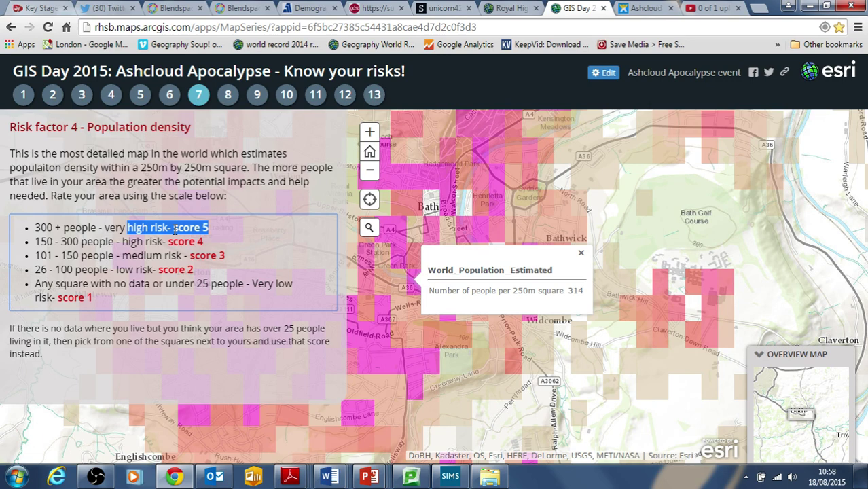
left_click(227, 95)
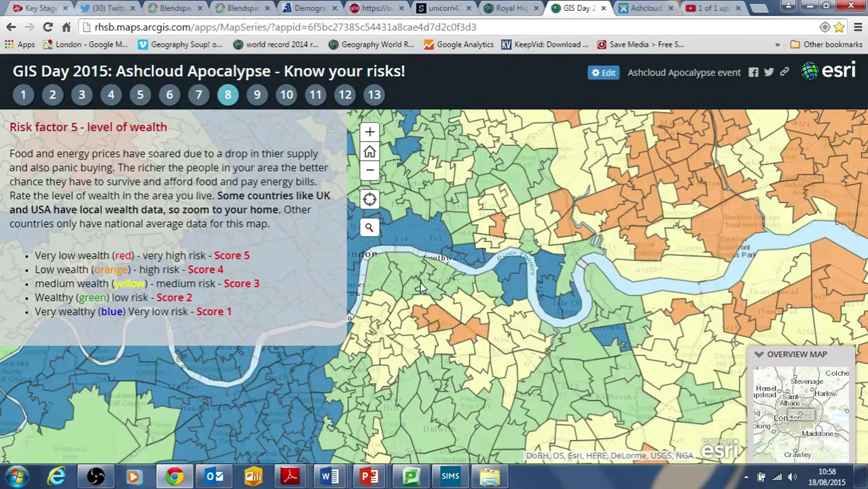
Step: Compare average income for City of London, Newham and two Southwark areas, then dismiss the Windows warning
left_click(419, 232)
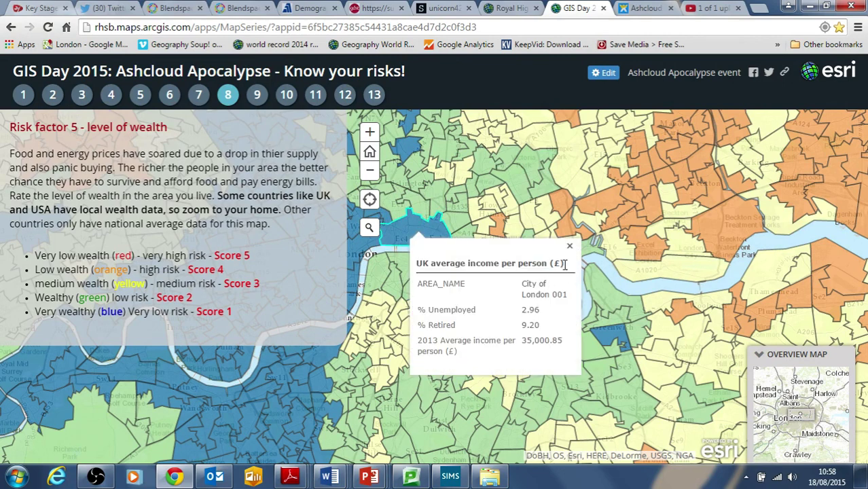
left_click(616, 228)
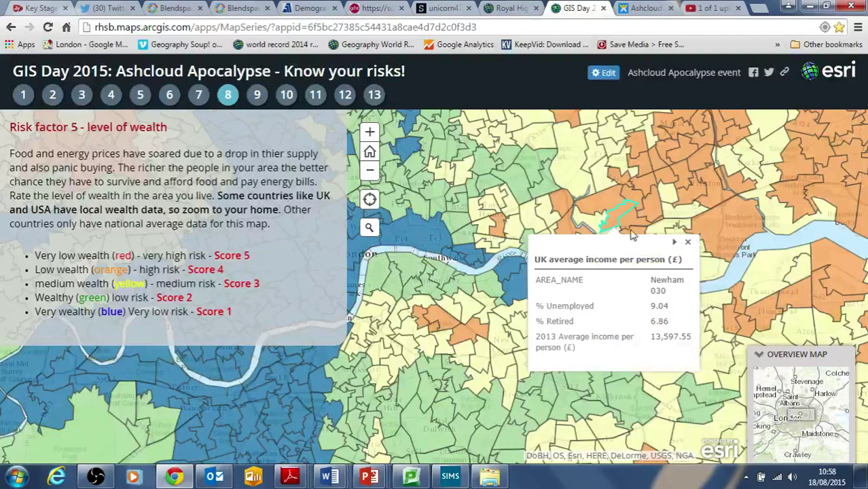
left_click(689, 243)
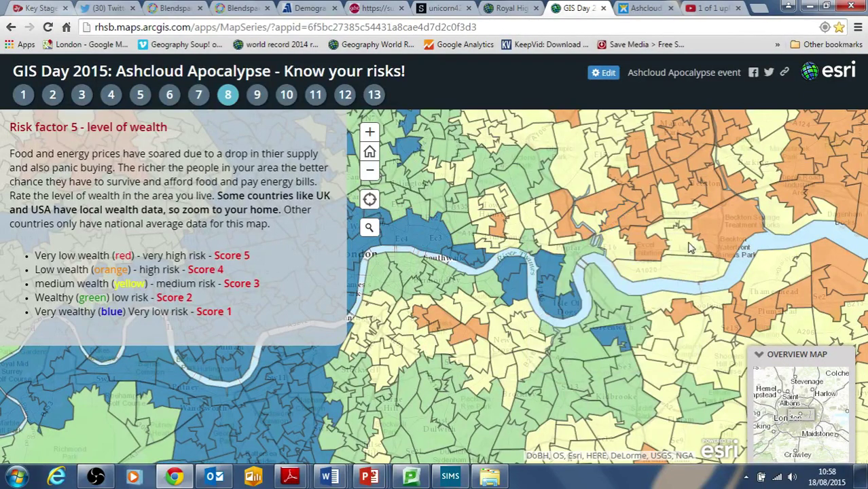
left_click(515, 297)
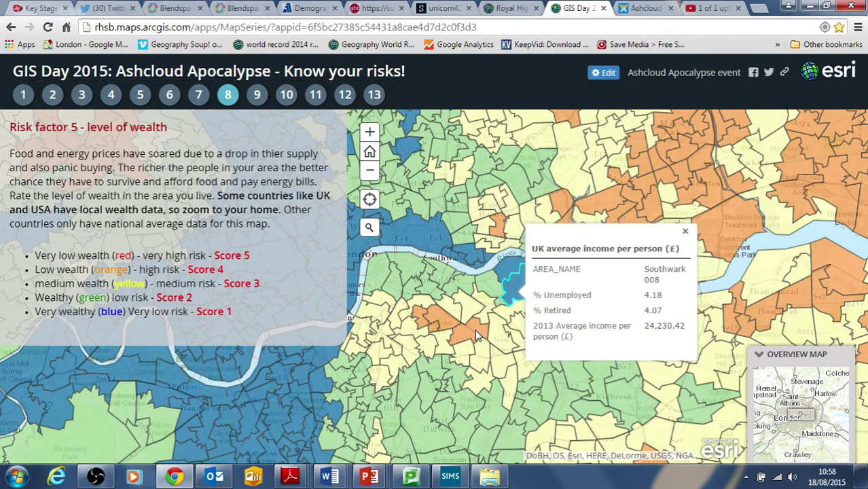
left_click(474, 330)
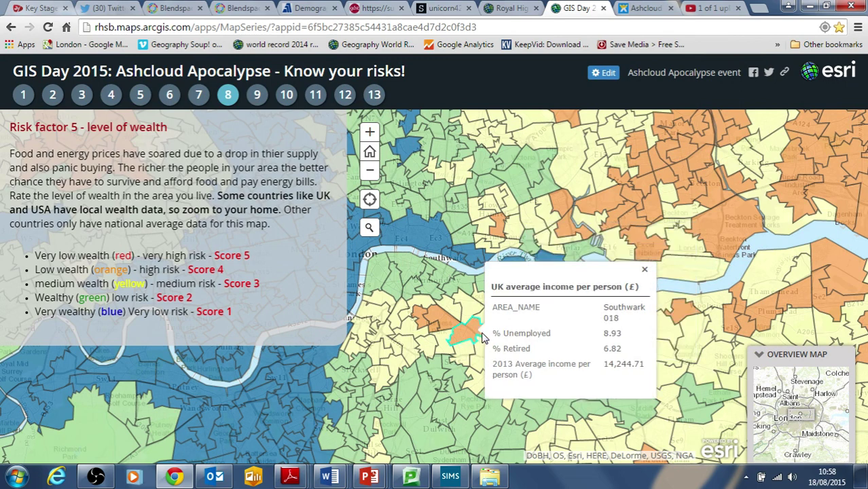
left_click(645, 273)
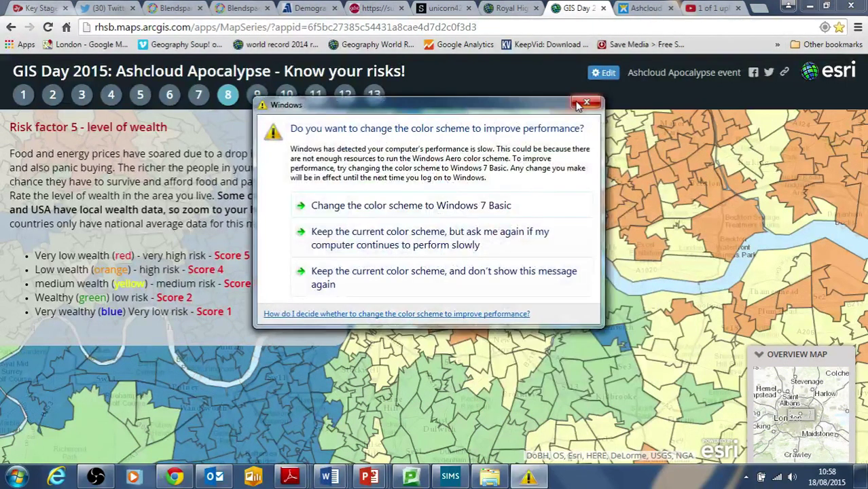
left_click(586, 103)
Step: Check the 'bath' search and the red and blue wealth labels down to Score 1, then return to the form
left_click(369, 227)
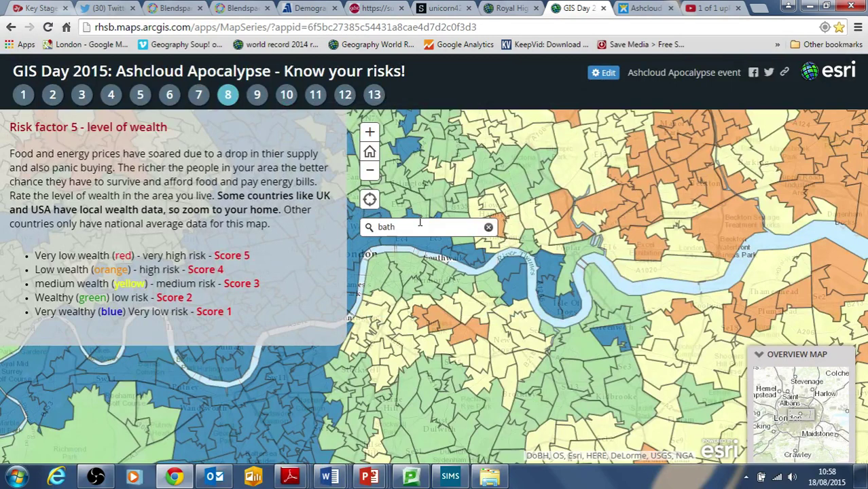
left_click(369, 228)
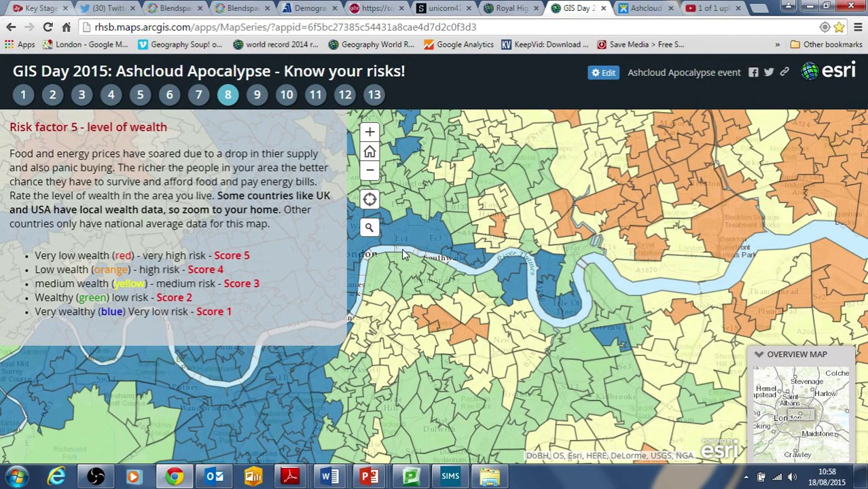
left_click_drag(113, 255, 137, 256)
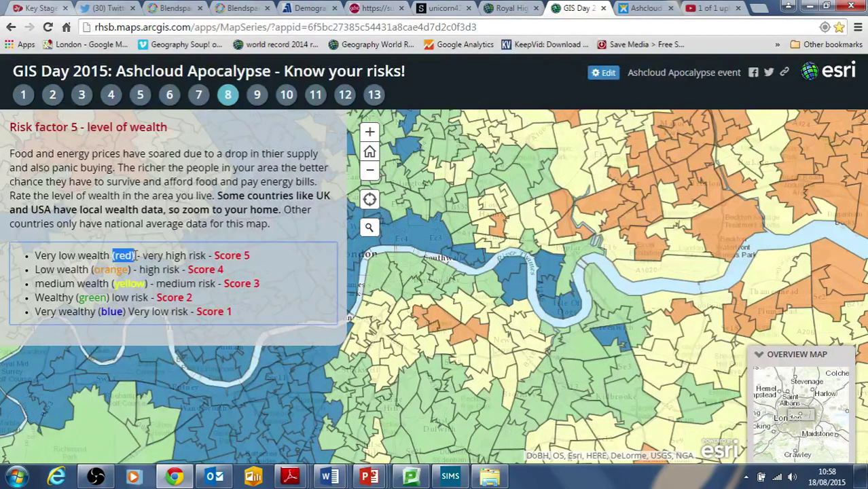
left_click_drag(100, 307, 136, 311)
left_click(179, 311)
left_click_drag(195, 314, 232, 311)
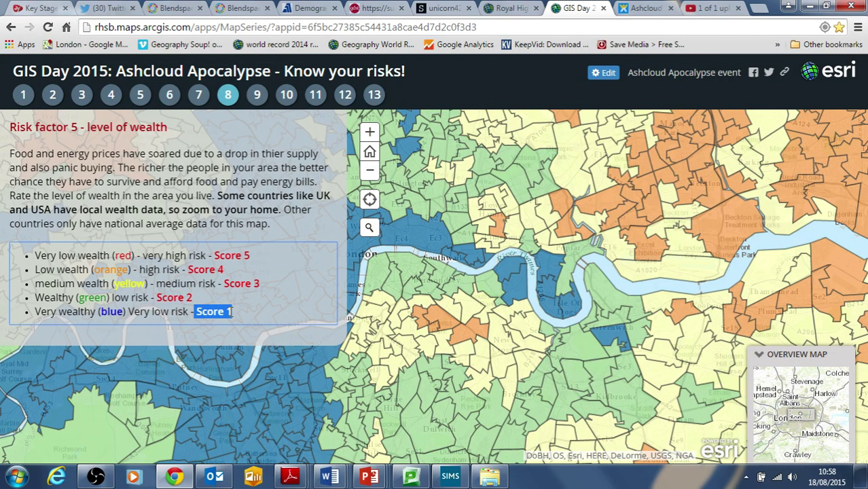
left_click(82, 95)
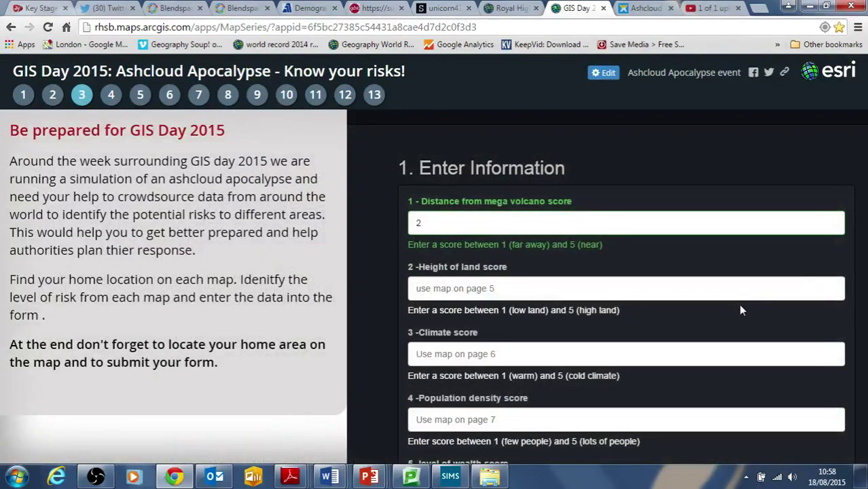
Step: Focus the level of wealth score field, then view the wealth map and the Traffic chaos map
middle_click(740, 304)
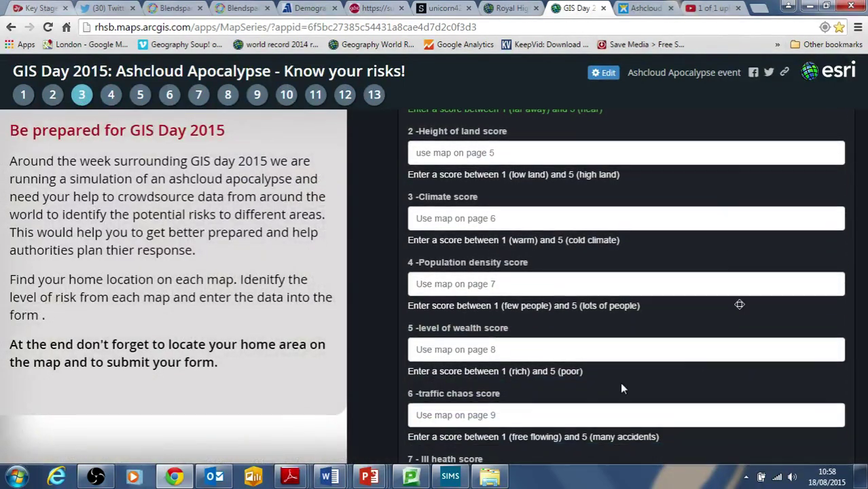
left_click(430, 346)
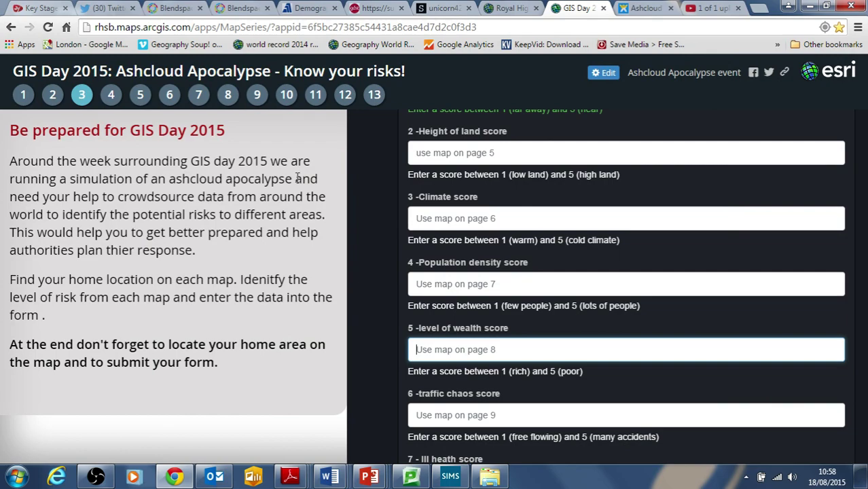
left_click(227, 95)
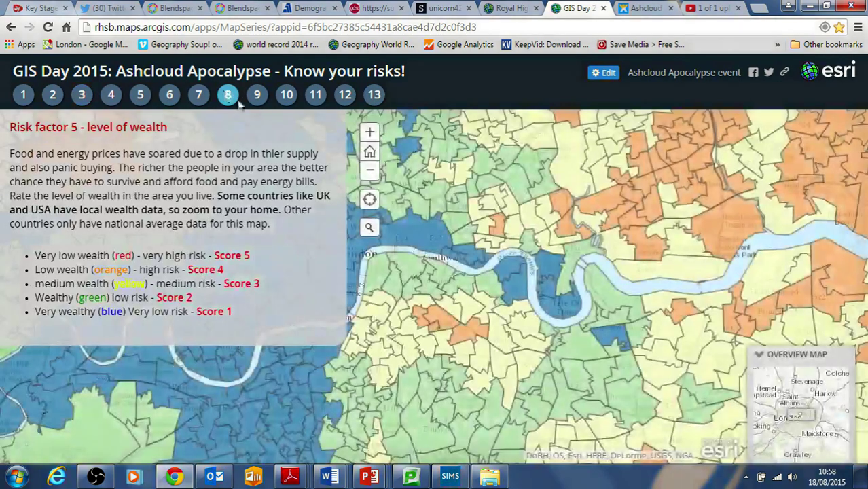
left_click(258, 96)
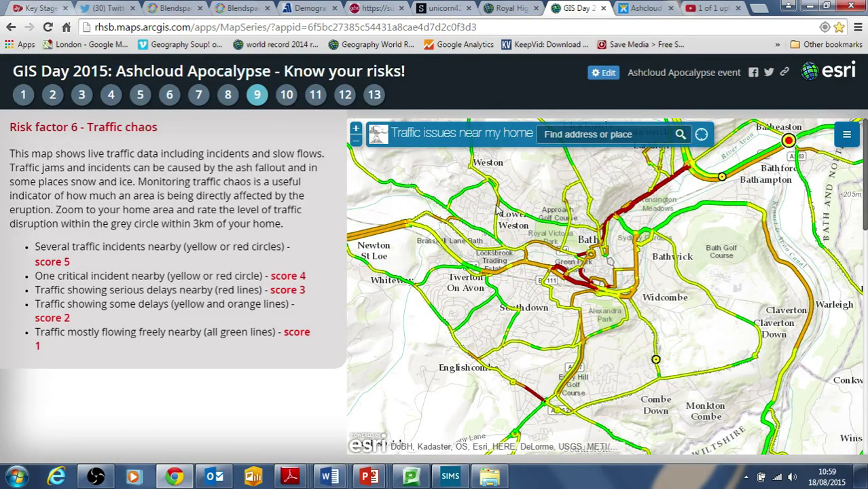
Step: Drop the home pin near Bath and move it close to Alexandra Park
left_click(522, 274)
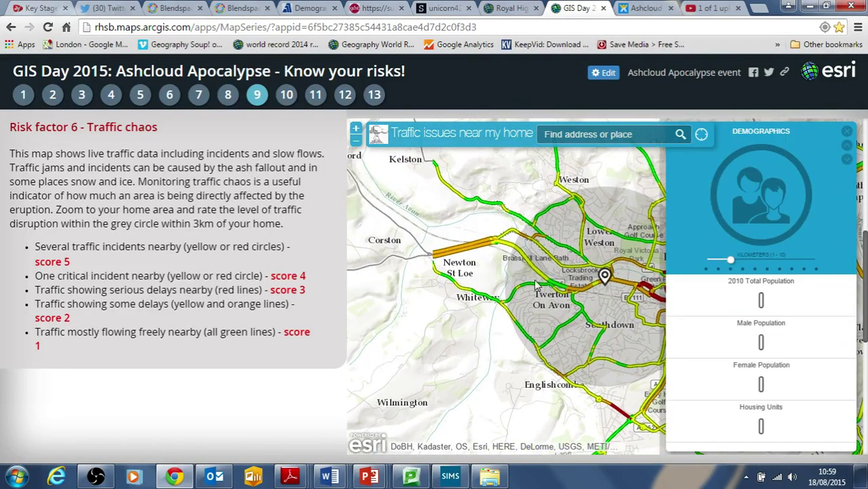
left_click_drag(493, 304, 420, 295)
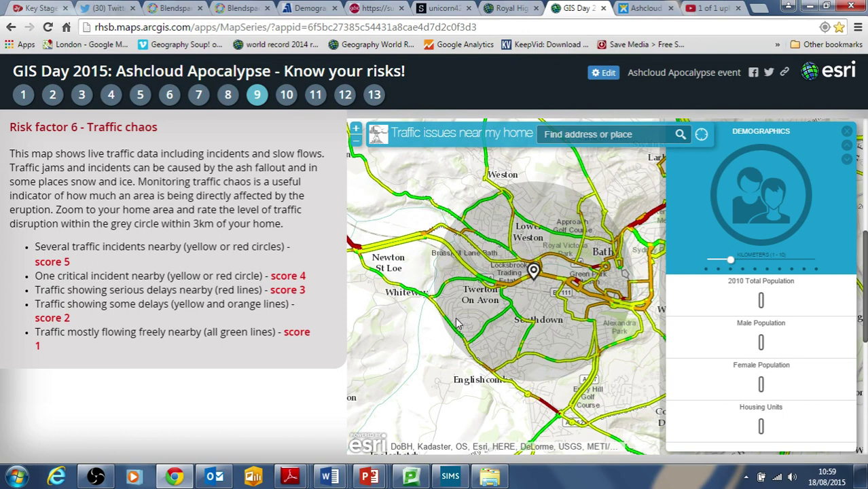
left_click(609, 367)
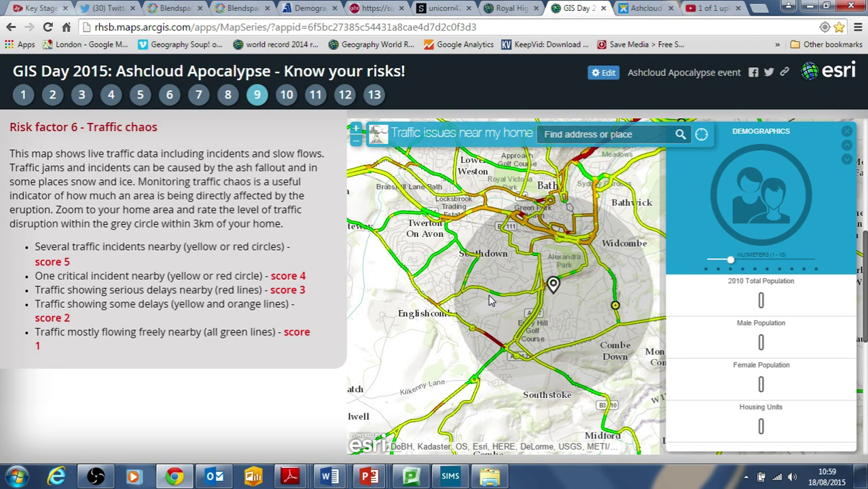
Step: Review the traffic scoring criteria, including free-flowing traffic and yellow and orange lines
left_click_drag(41, 246, 174, 338)
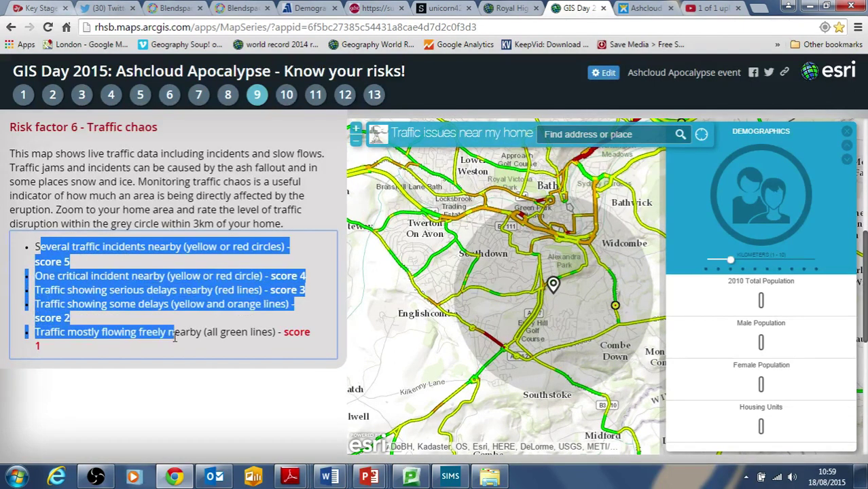
left_click(136, 333)
left_click_drag(82, 332, 234, 329)
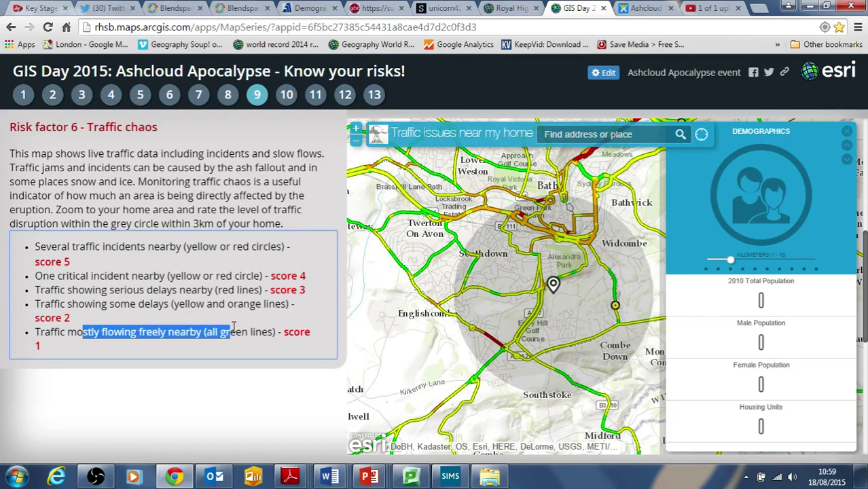
left_click(242, 329)
left_click_drag(188, 304, 265, 304)
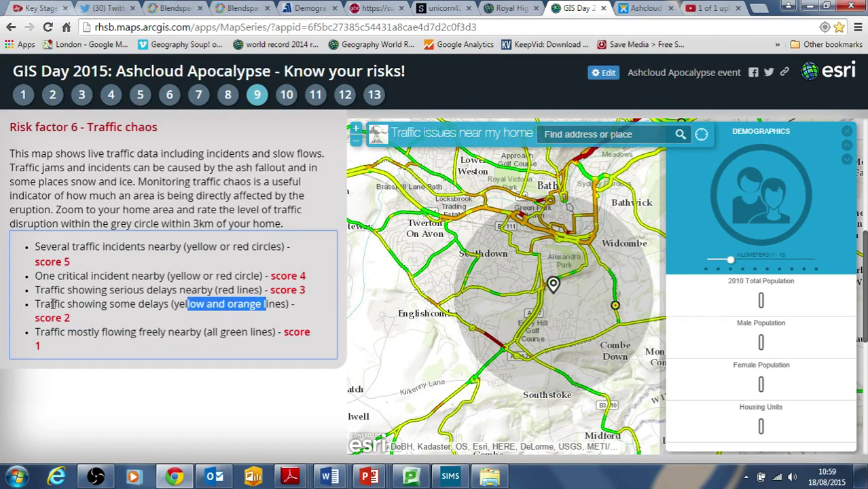
left_click(114, 322)
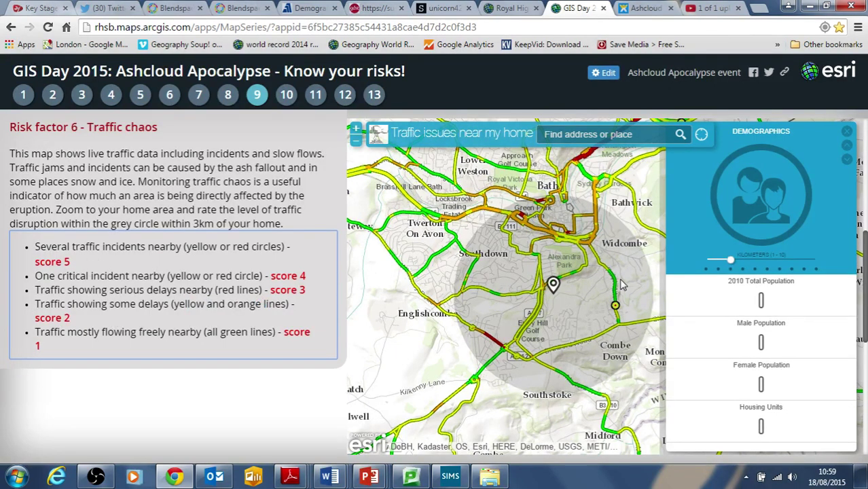
Step: Pan the traffic map around Bath and check the several-incidents and one-critical-incident criteria
left_click_drag(572, 193, 503, 394)
left_click_drag(552, 343, 608, 292)
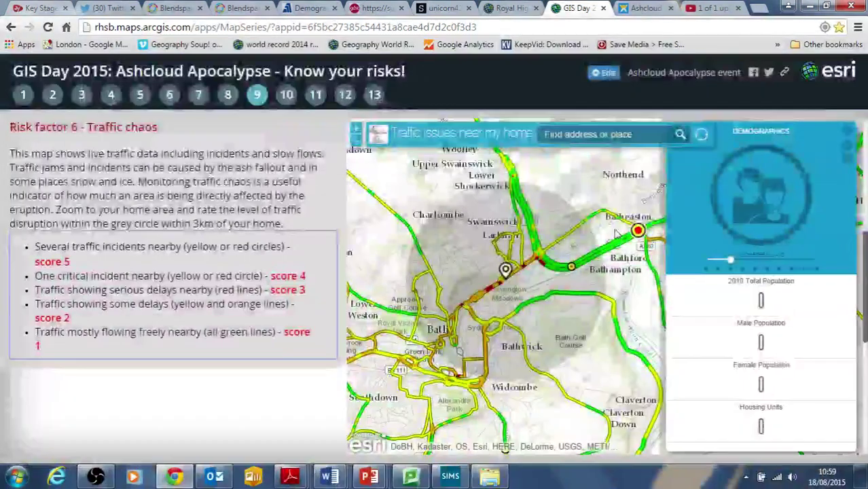
left_click_drag(522, 231, 490, 233)
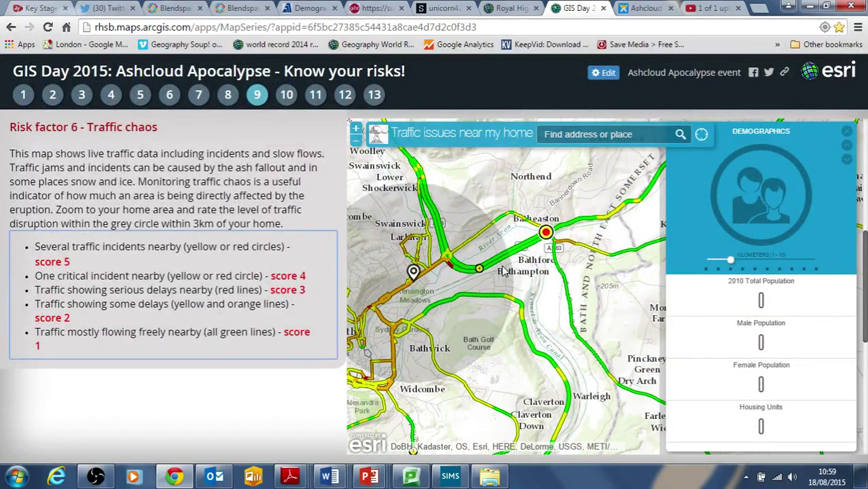
left_click_drag(541, 258, 607, 293)
left_click_drag(61, 246, 137, 248)
left_click_drag(78, 270, 250, 276)
left_click(257, 213)
left_click(286, 94)
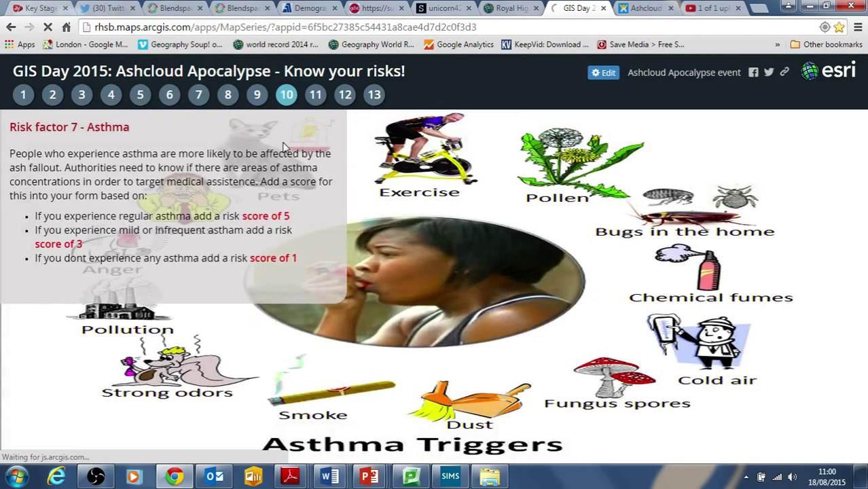
Step: Read the asthma scores: regular asthma 5, mild or infrequent 3, none 1
left_click_drag(24, 128, 80, 129)
left_click(77, 167)
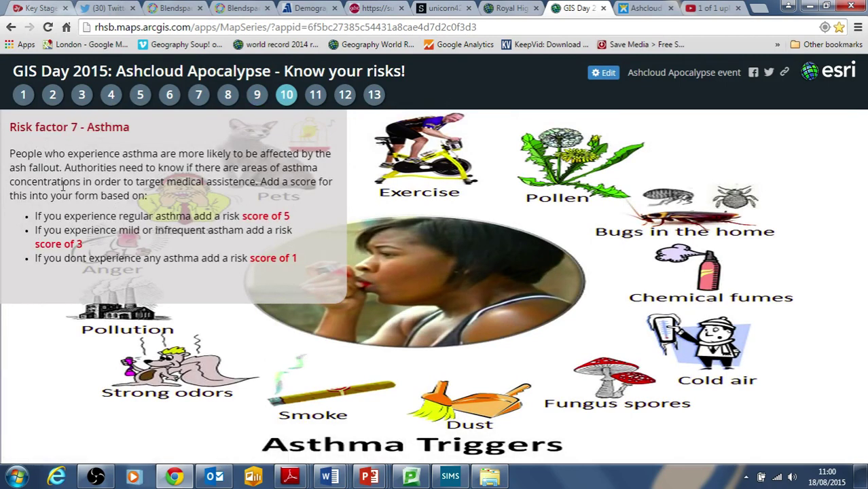
left_click_drag(42, 215, 303, 262)
left_click(47, 233)
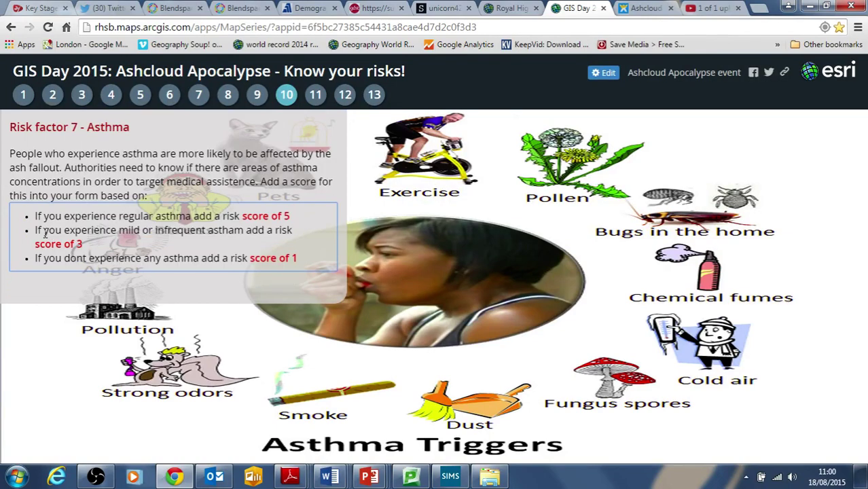
left_click_drag(36, 216, 339, 259)
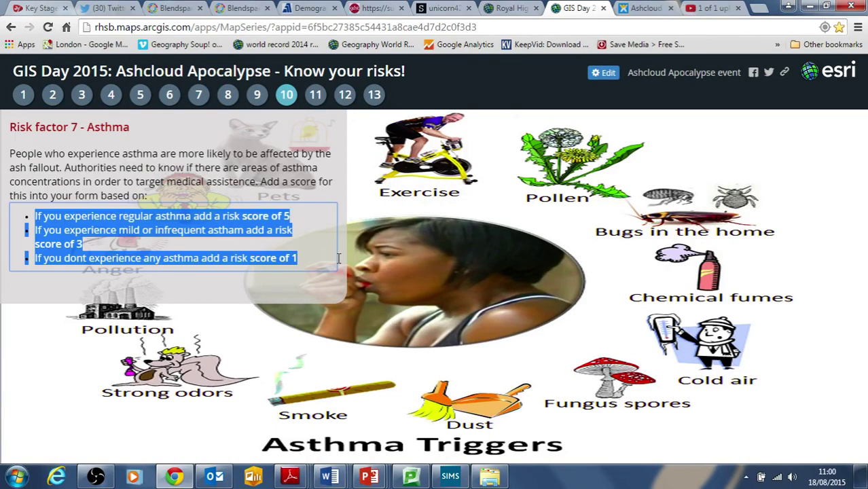
left_click(173, 245)
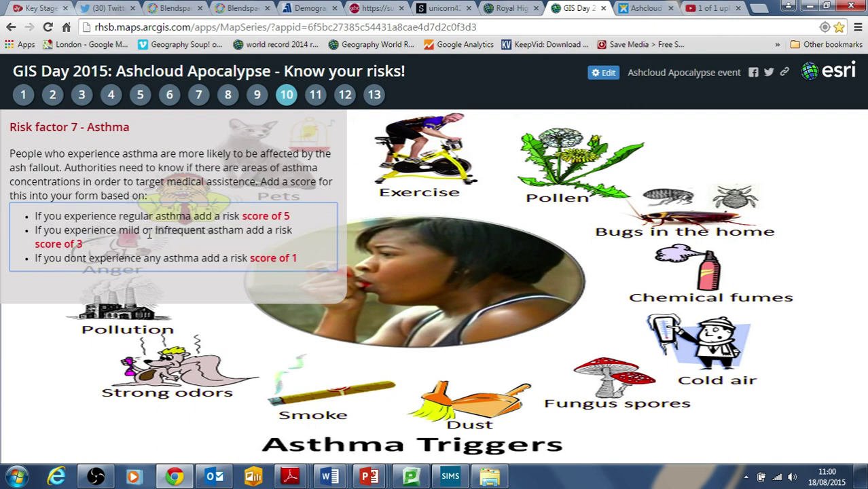
left_click(317, 98)
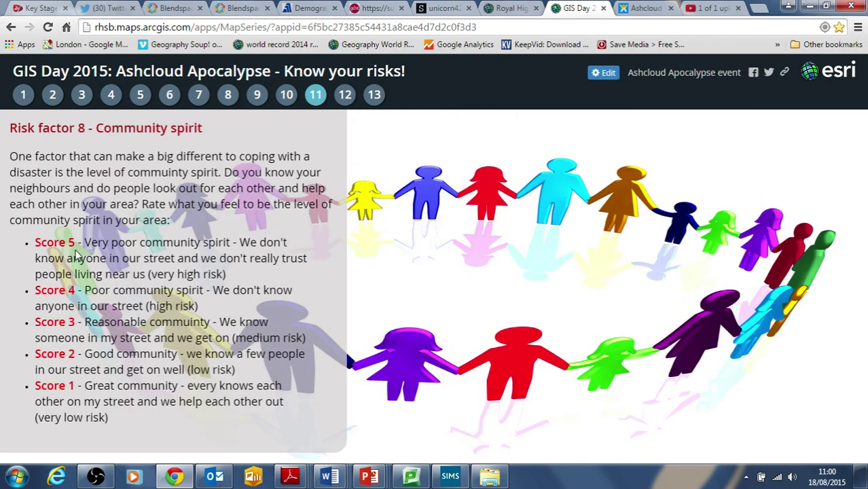
Step: Read the five community spirit score bands, then bring up the Emergency supplies centres map
left_click_drag(35, 245, 149, 432)
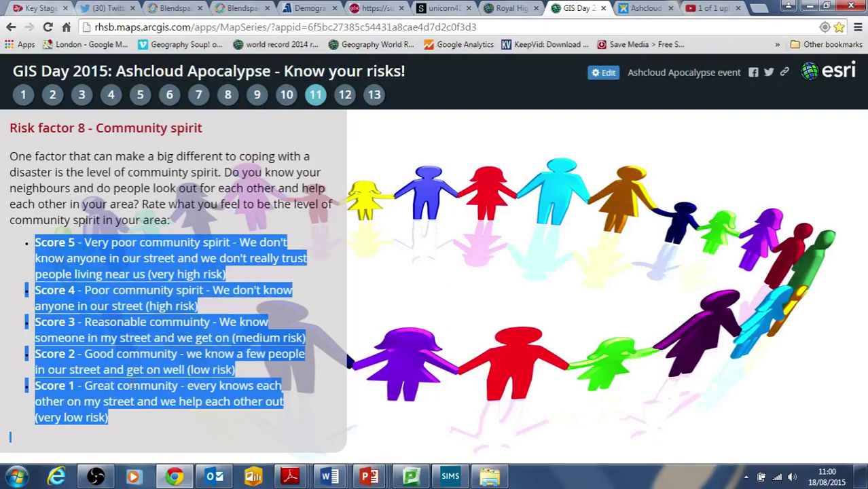
left_click(102, 379)
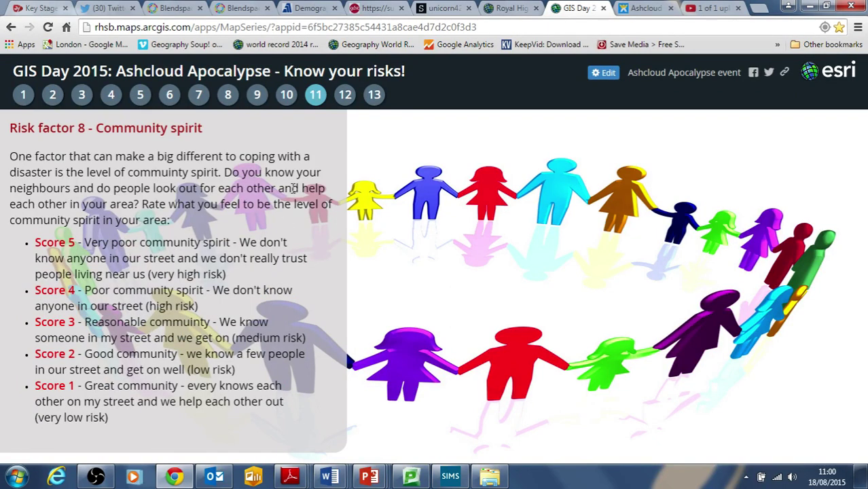
left_click(345, 96)
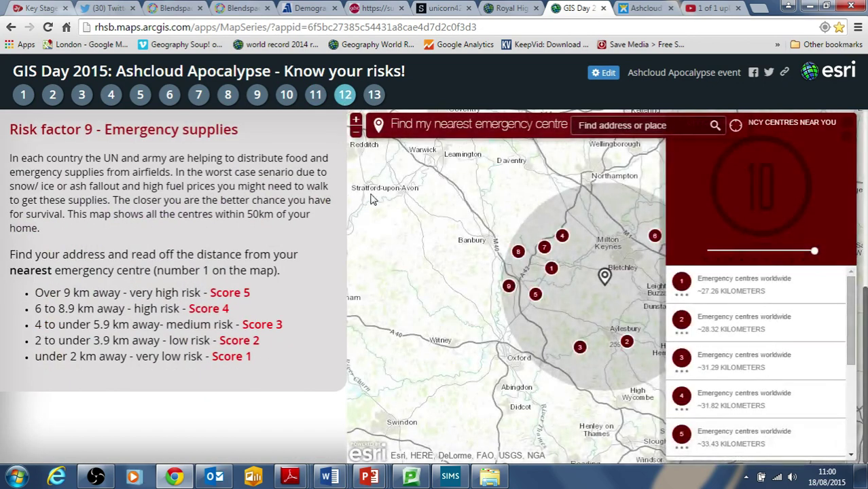
left_click(81, 97)
middle_click(793, 304)
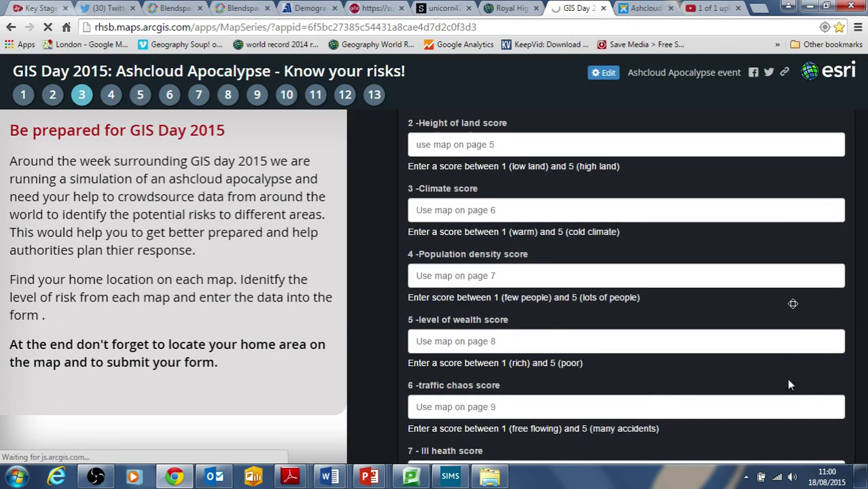
left_click(479, 362)
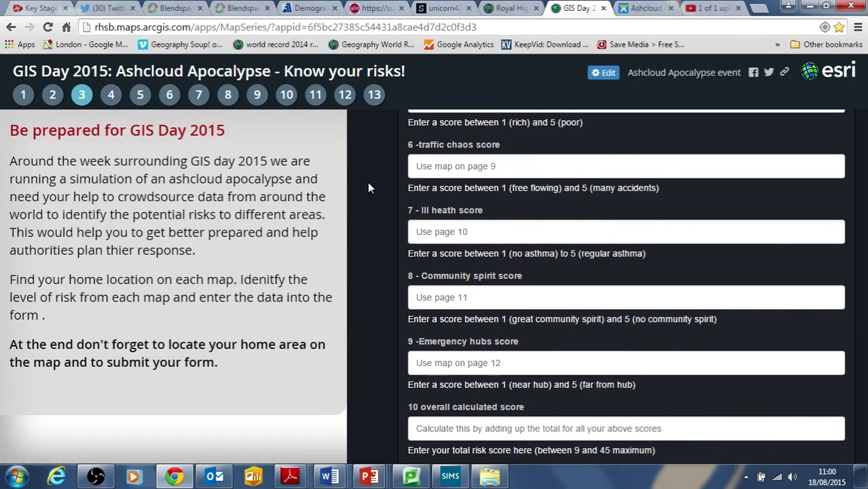
left_click(316, 96)
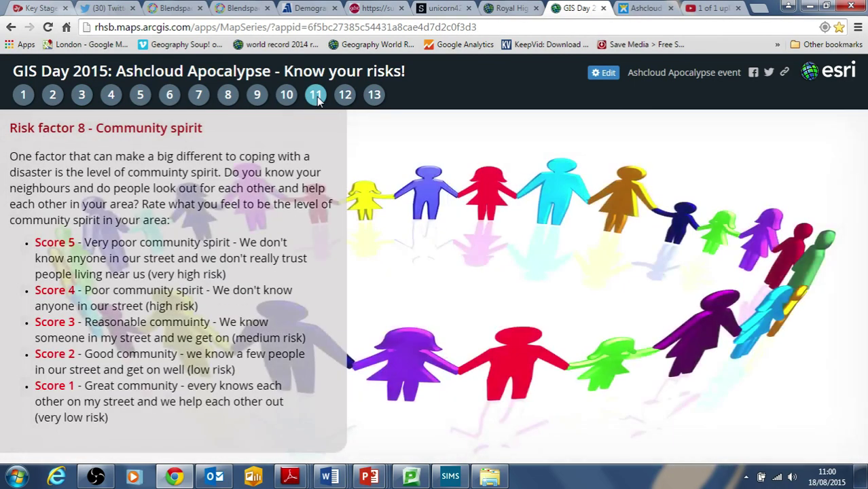
left_click(345, 96)
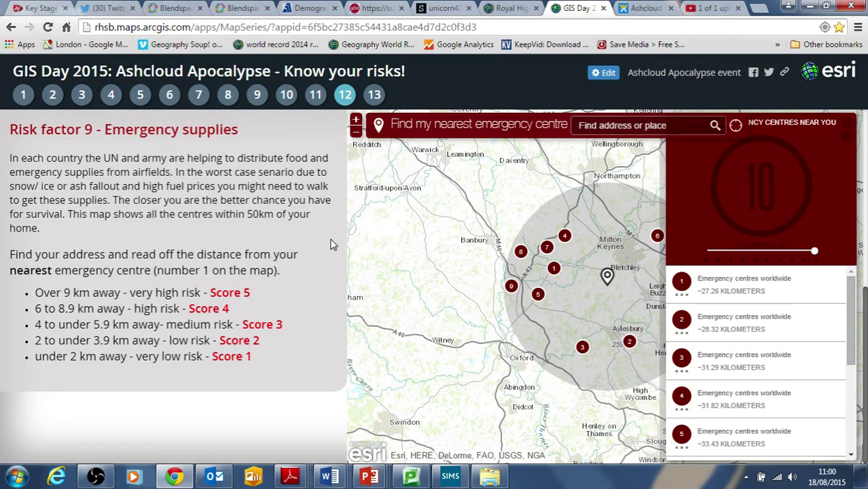
left_click(437, 325)
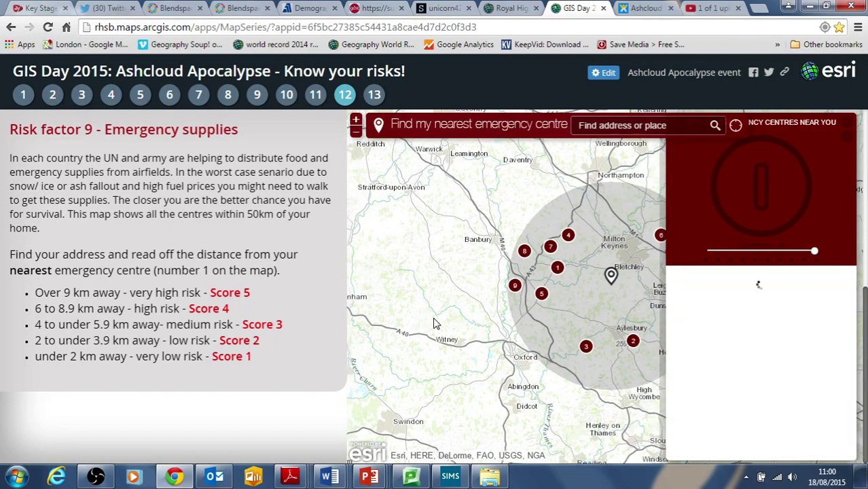
Step: Place the home pin and read the 1.92 km distance to the nearest emergency centre
left_click(456, 287)
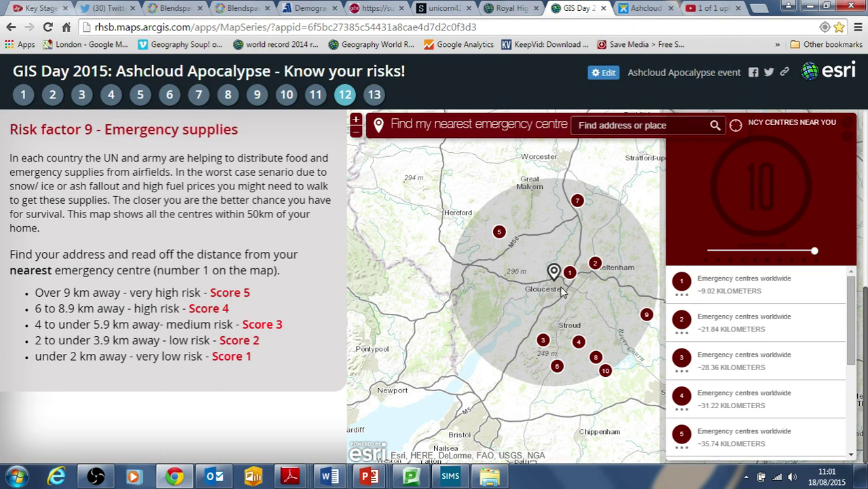
left_click_drag(701, 290, 764, 295)
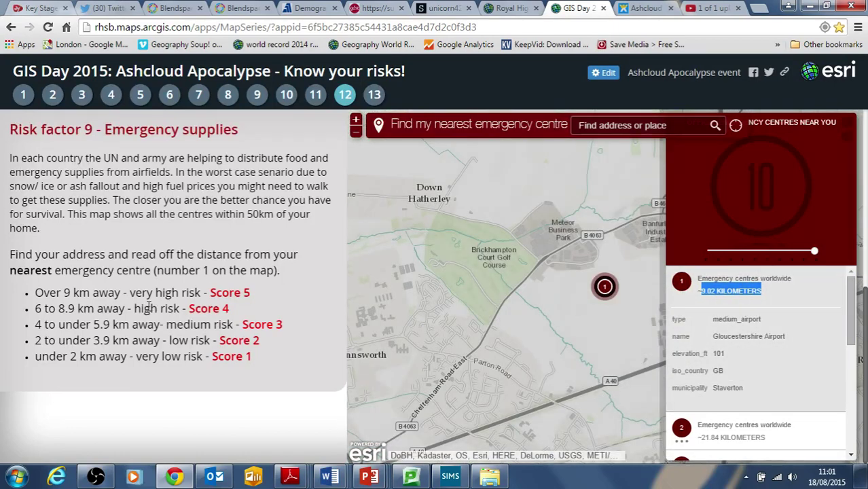
left_click(116, 308)
left_click_drag(48, 291, 109, 293)
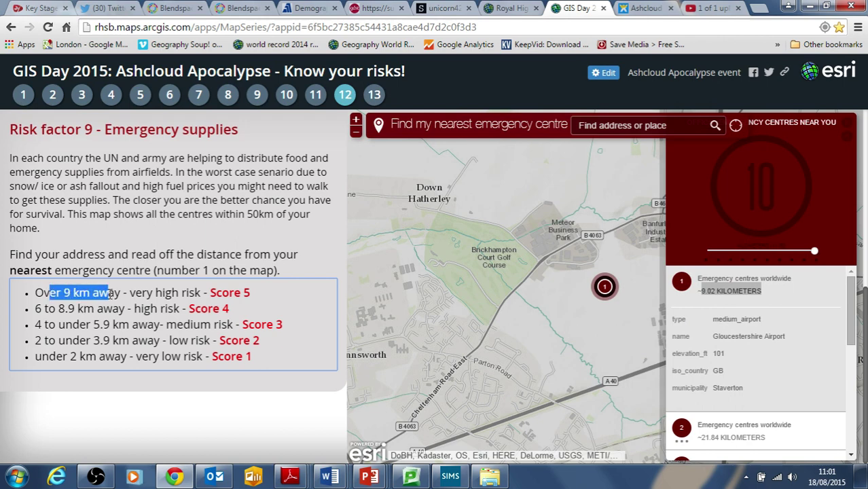
left_click(499, 359)
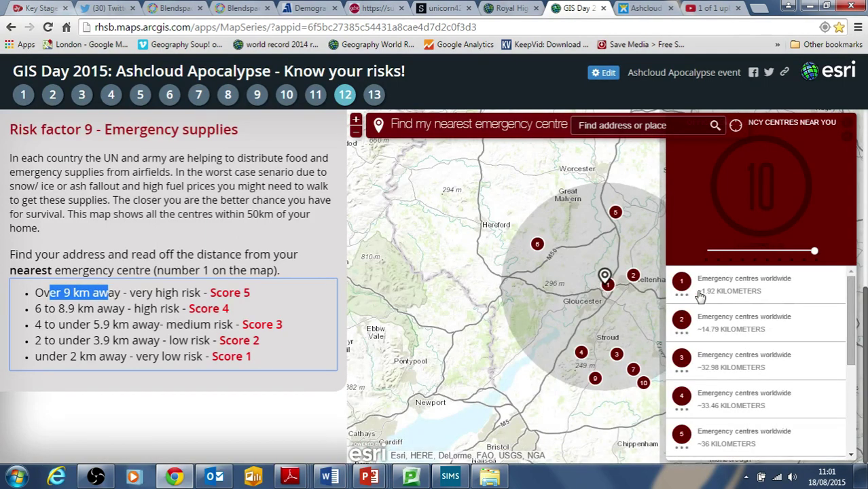
Step: Compare the 1.92 km distance against the score list's distance bands, then return to the risk form
left_click_drag(705, 294, 786, 294)
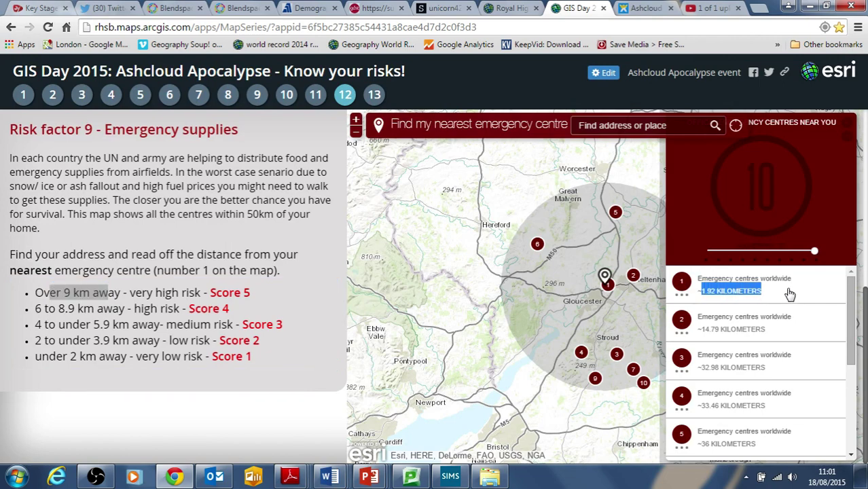
left_click(61, 333)
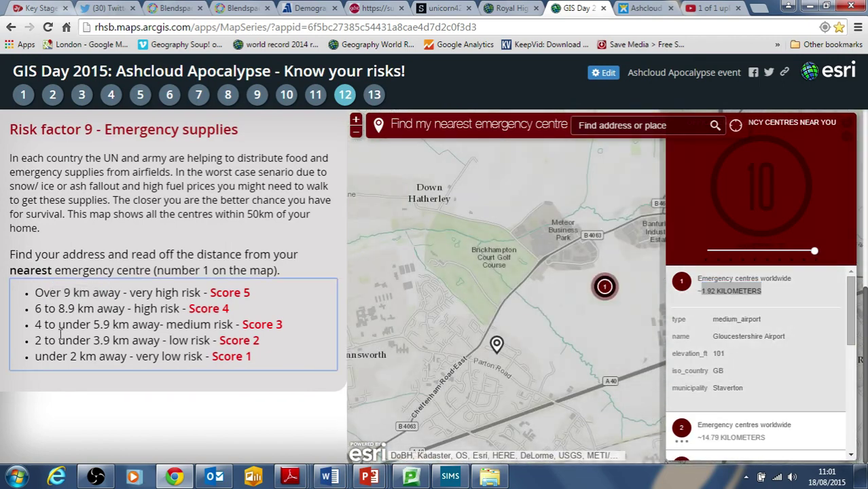
left_click_drag(43, 292, 204, 356)
left_click(144, 346)
left_click_drag(85, 354, 170, 350)
left_click(177, 350)
left_click_drag(253, 355, 219, 357)
left_click(235, 337)
left_click(82, 95)
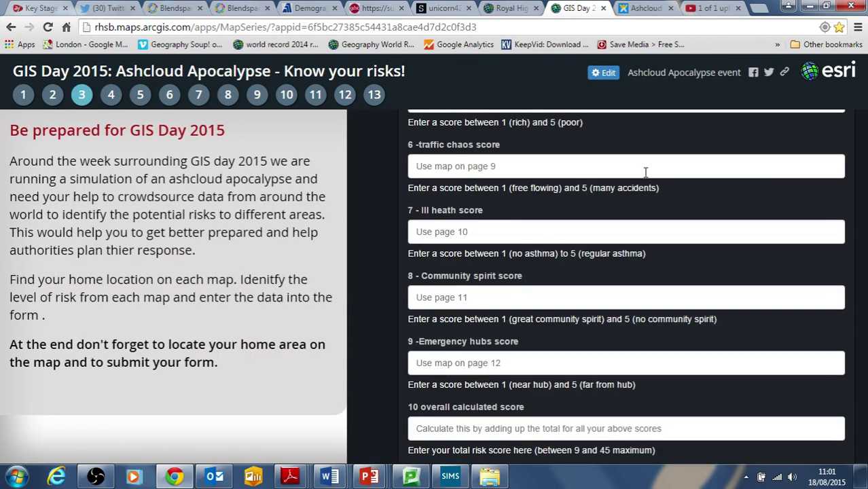
Step: Search for the home postcode on the Select Location map
middle_click(855, 180)
left_click(773, 259)
middle_click(396, 267)
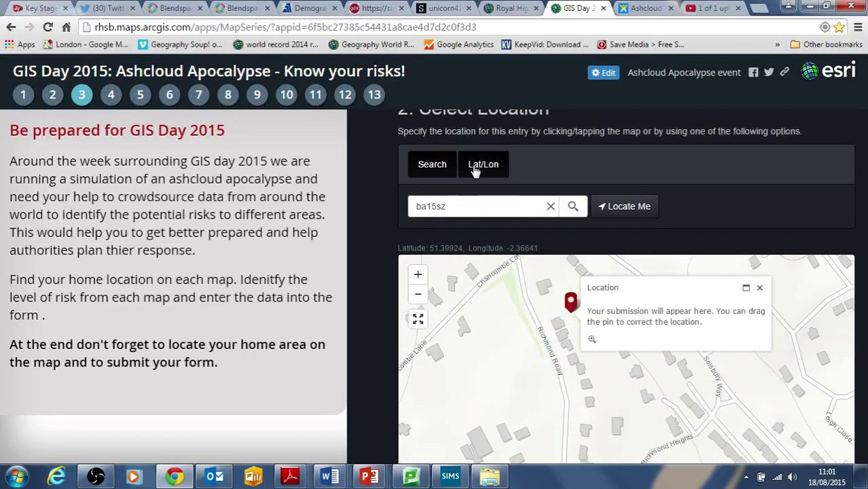
left_click(573, 206)
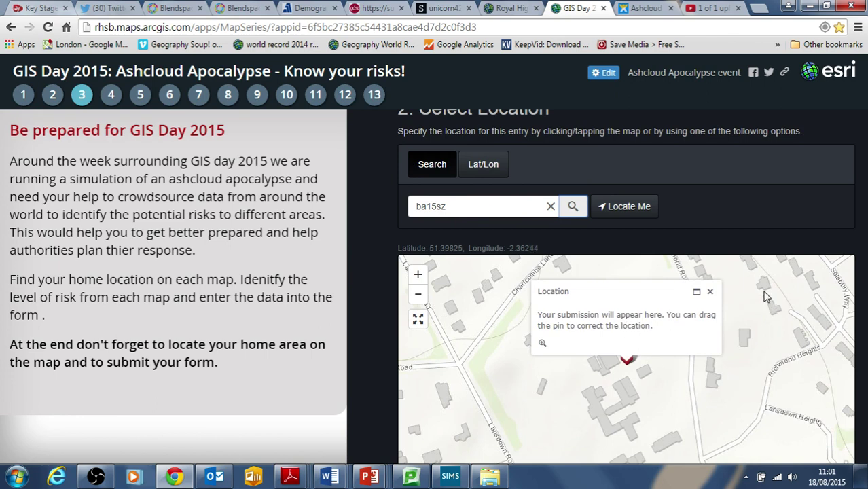
left_click(710, 292)
Step: Move the red home pin onto a house near Richmond Heights
middle_click(378, 370)
scroll(383, 399, "down", 2)
middle_click(384, 399)
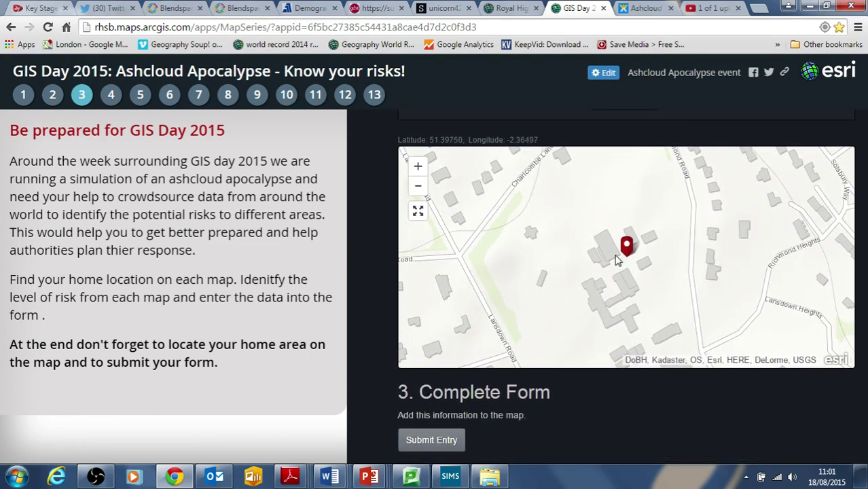
left_click(734, 234)
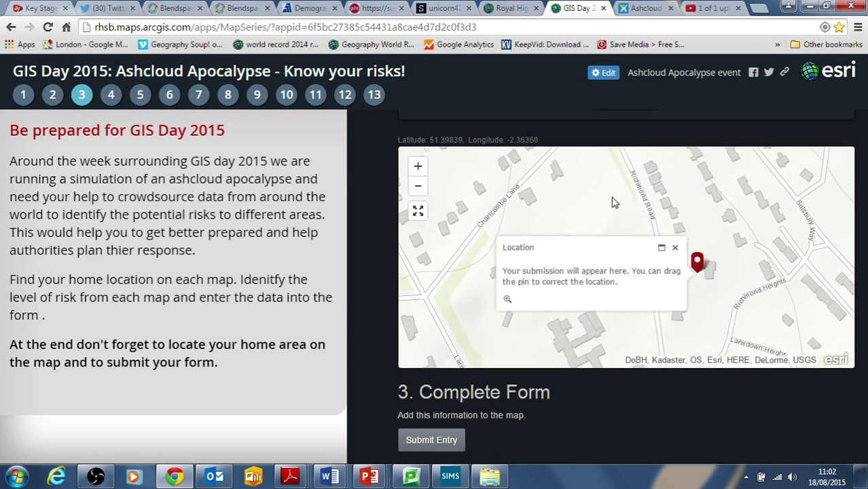
left_click(730, 221)
left_click(752, 249)
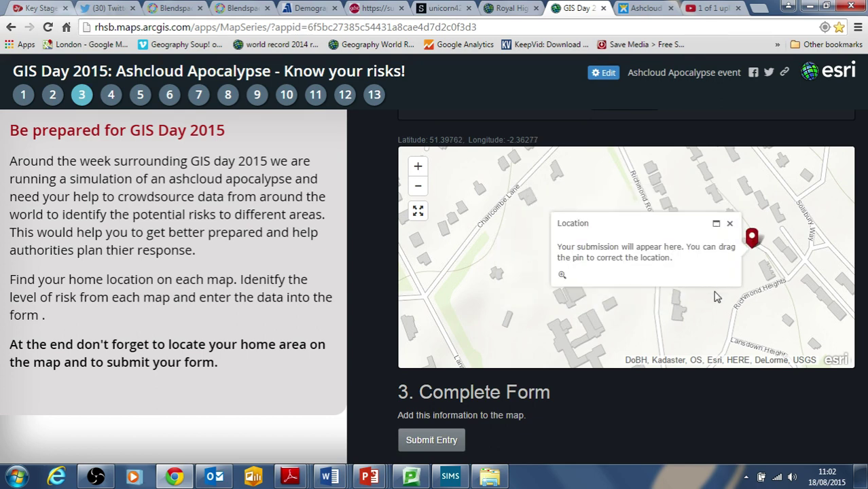
left_click(717, 297)
left_click(701, 238)
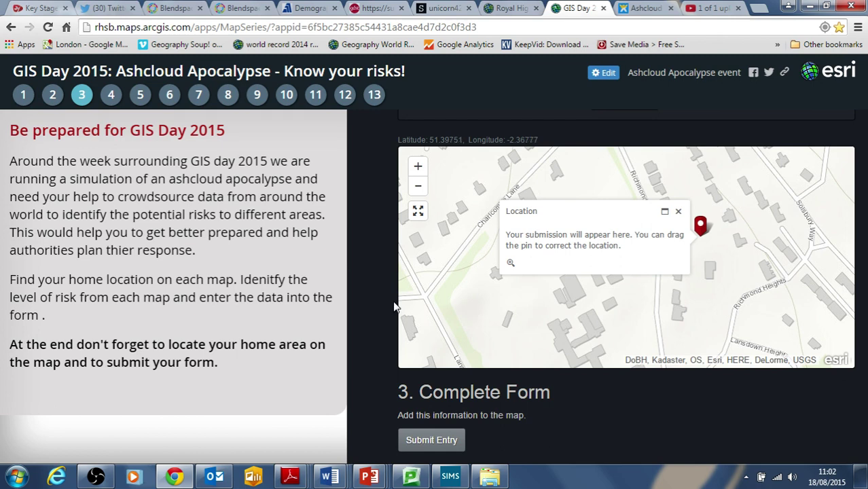
Step: Submit the risk entry and view the Overall apocalypse risk map
scroll(380, 307, "down", 1)
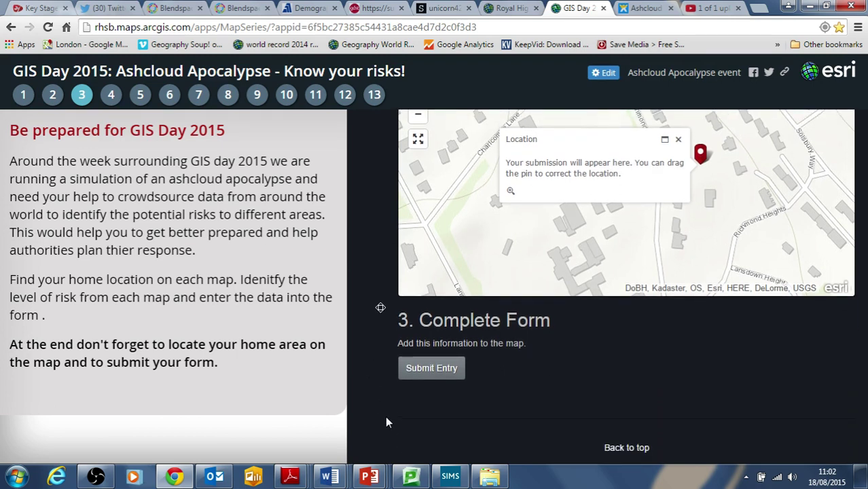
left_click(427, 372)
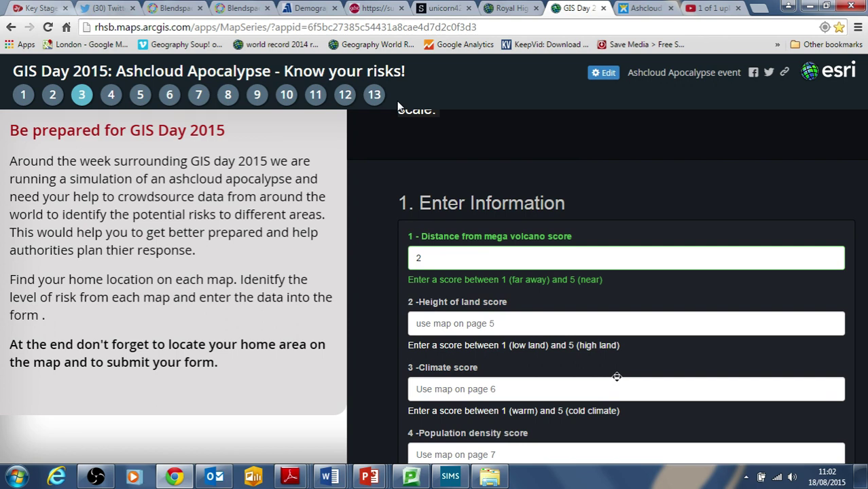
left_click(375, 95)
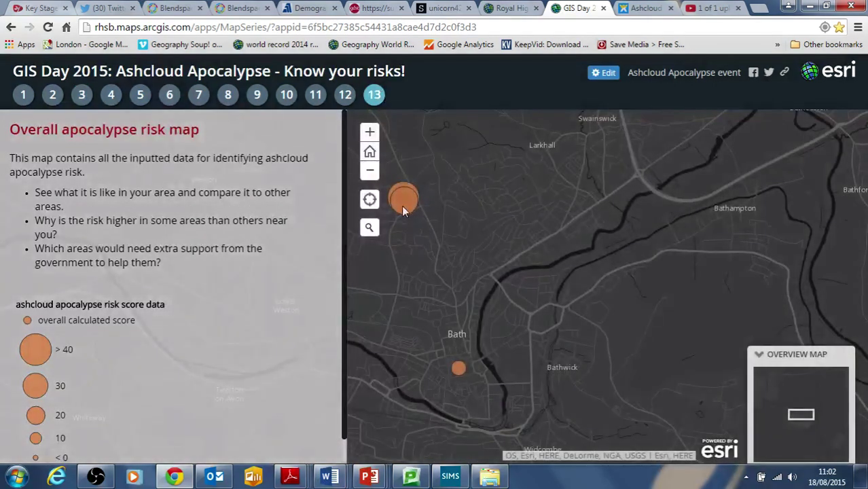
Step: Open the overlapping orange circles' score popups and compare their land height and climate scores
left_click(406, 202)
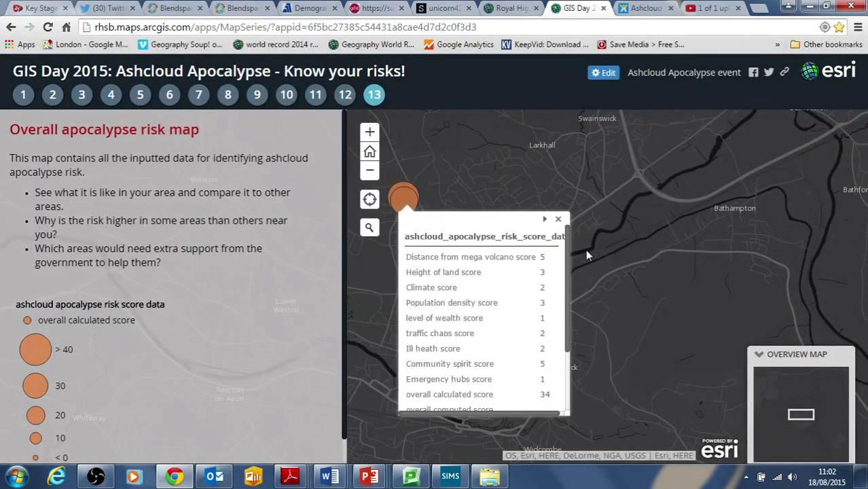
left_click_drag(569, 269, 573, 233)
left_click(409, 190)
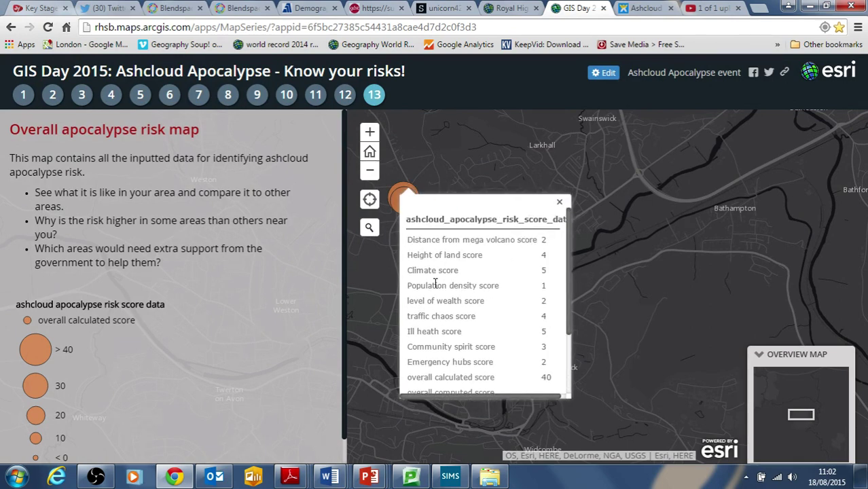
left_click_drag(436, 271, 511, 224)
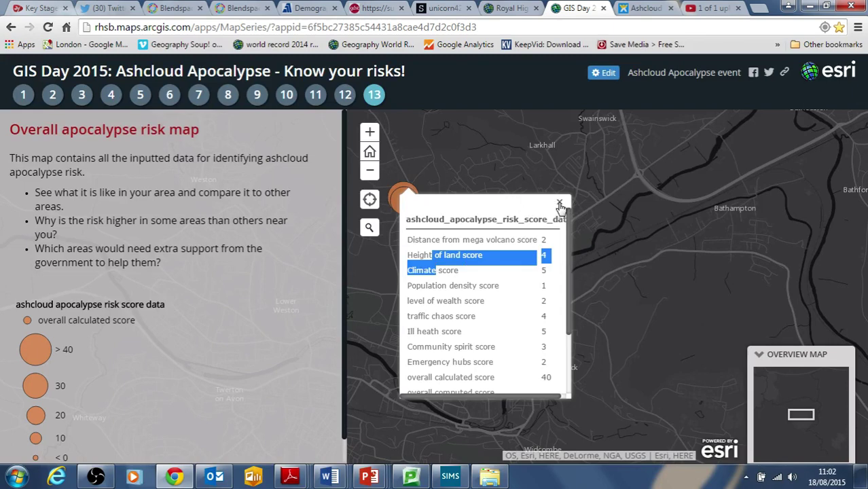
left_click(560, 202)
left_click(405, 206)
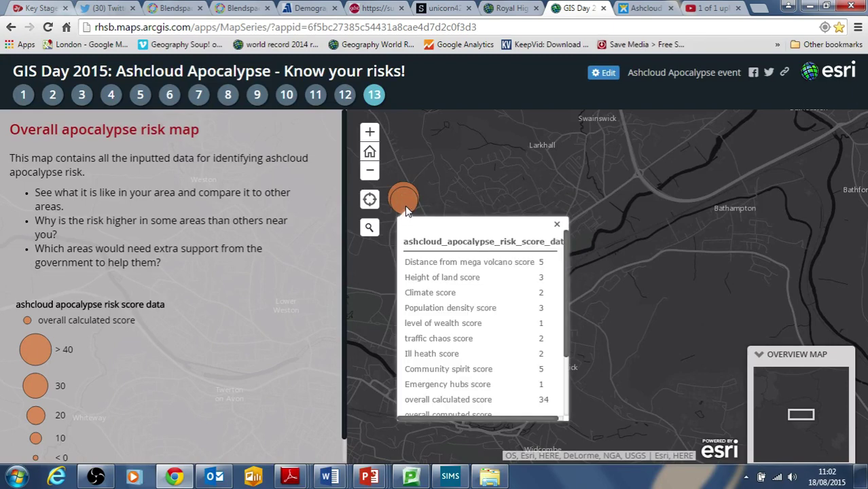
left_click(558, 225)
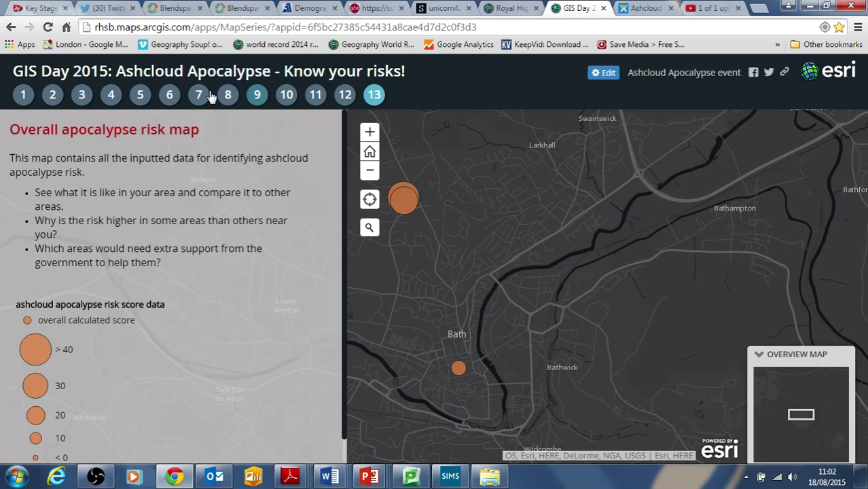
Step: Go back to the page 3 risk form and scroll to the overall score and Select Location
left_click(81, 96)
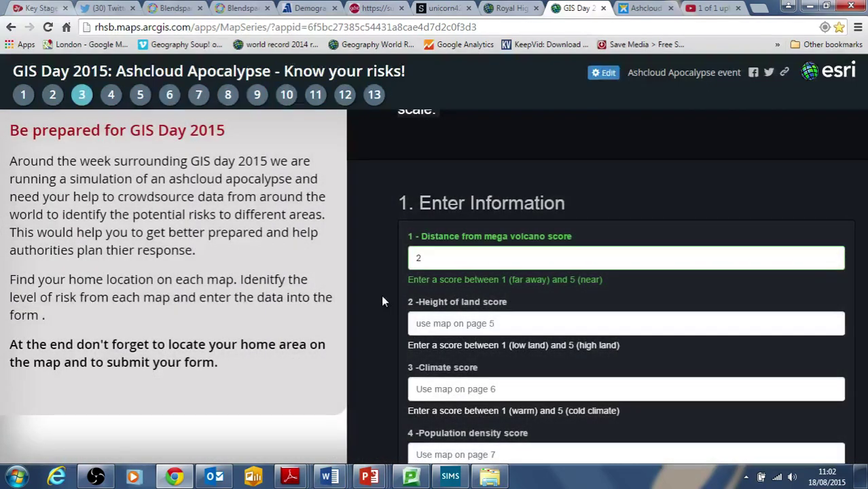
middle_click(382, 295)
middle_click(382, 352)
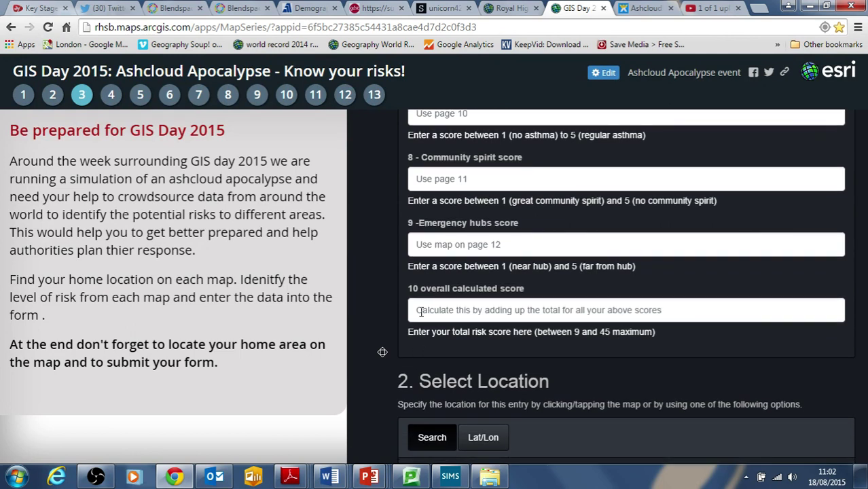
Step: Select the overall calculated score, Community spirit and Emergency hubs score fields in turn
left_click(421, 311)
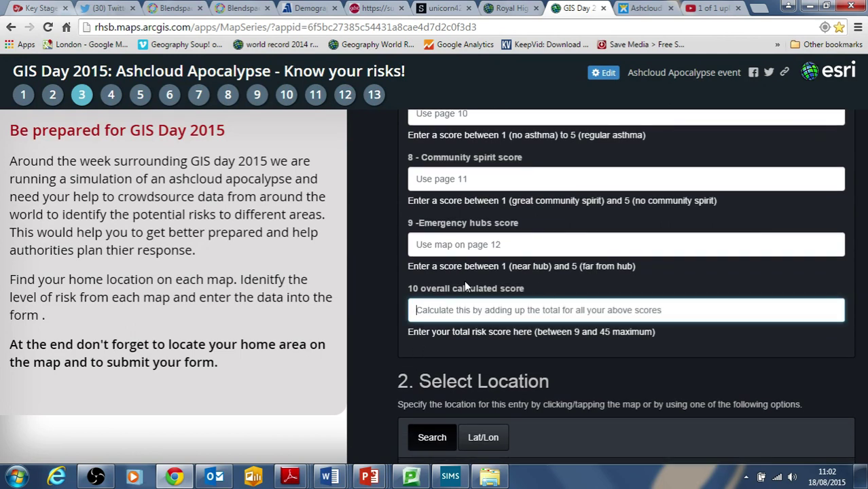
left_click(439, 181)
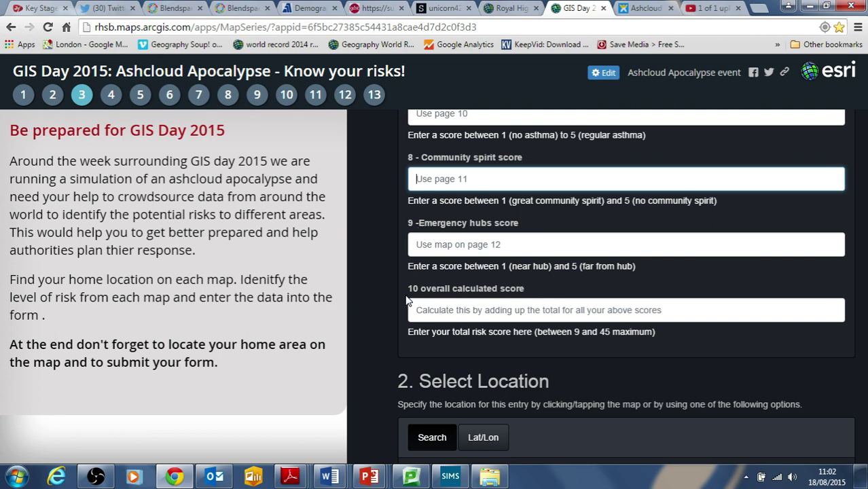
left_click(419, 245)
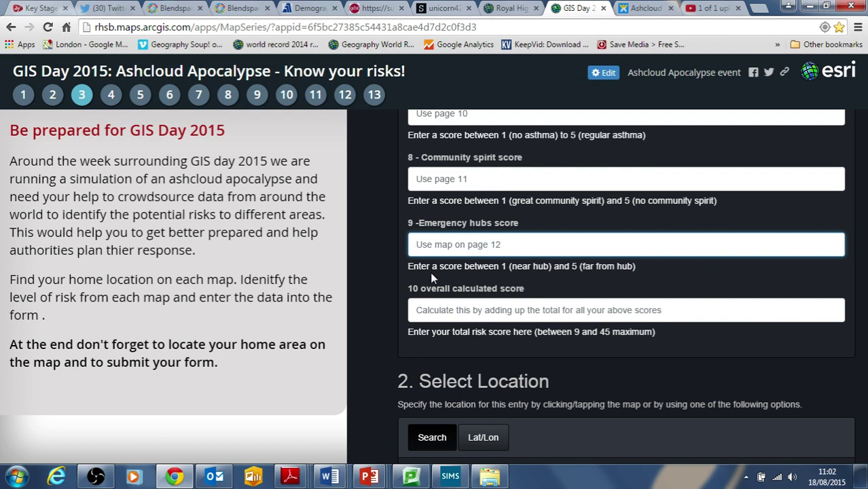
Step: Scroll back to the top of the form and close the Windows colour-scheme dialog
middle_click(386, 331)
scroll(387, 332, "up", 10)
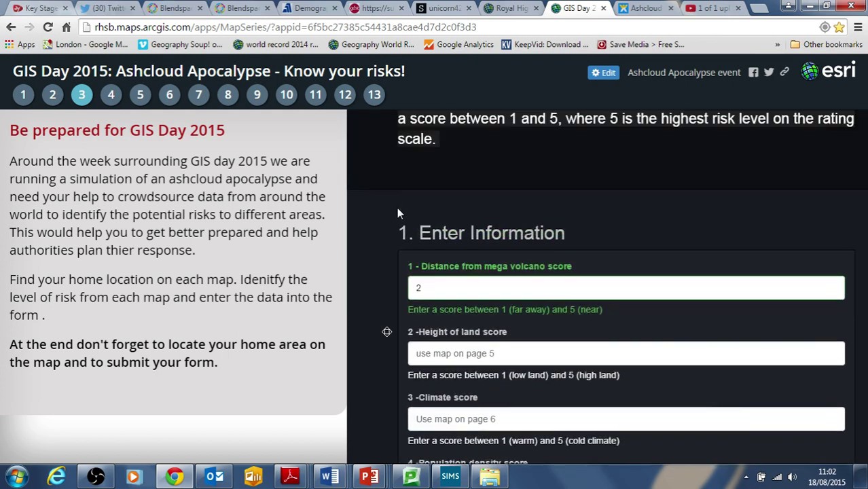
scroll(385, 218, "up", 5)
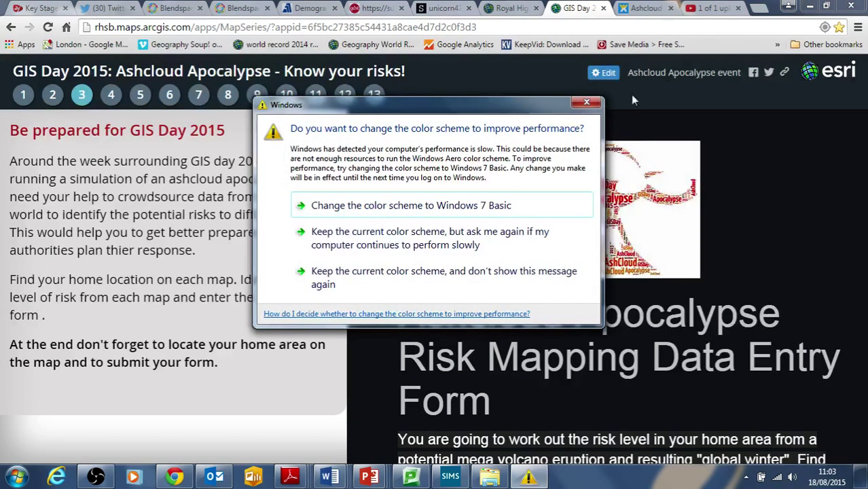
left_click(587, 102)
left_click(235, 273)
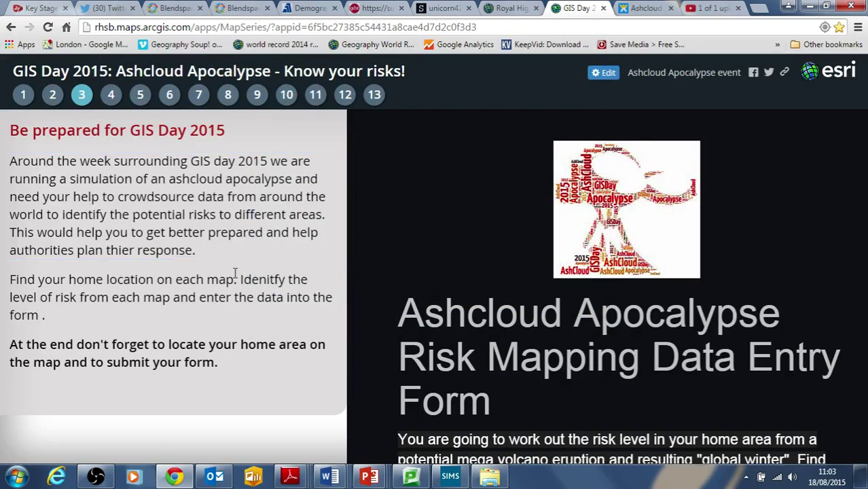